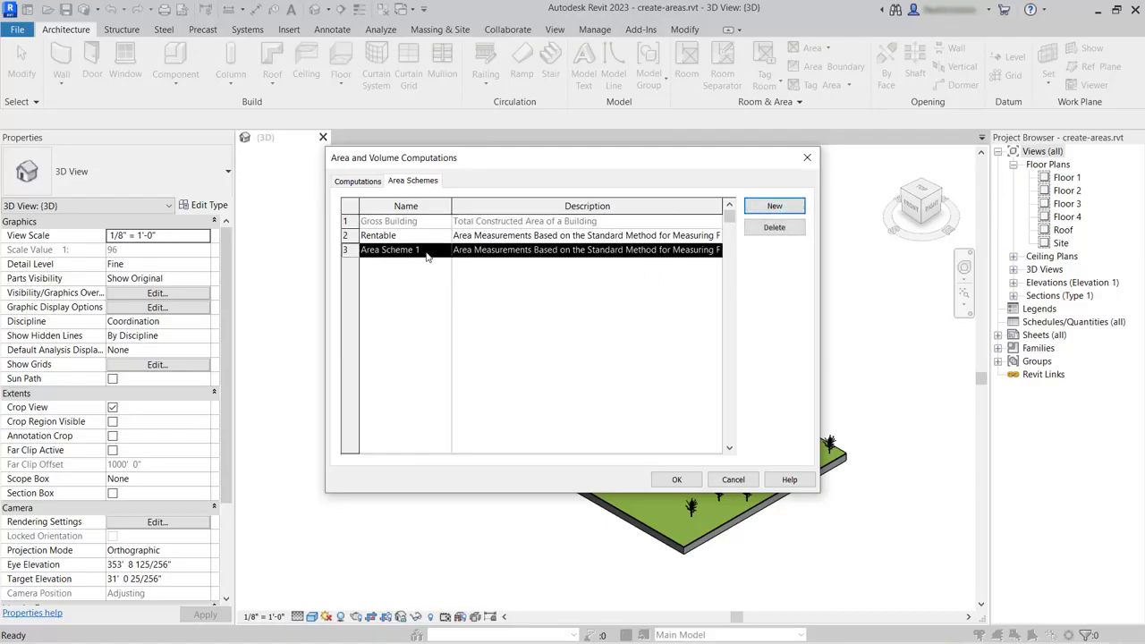
# - Rename the new area scheme, Area Scheme 1, as Zoning and accept the area and volume computation settings
pyautogui.click(429, 255)
pyautogui.write('Z')
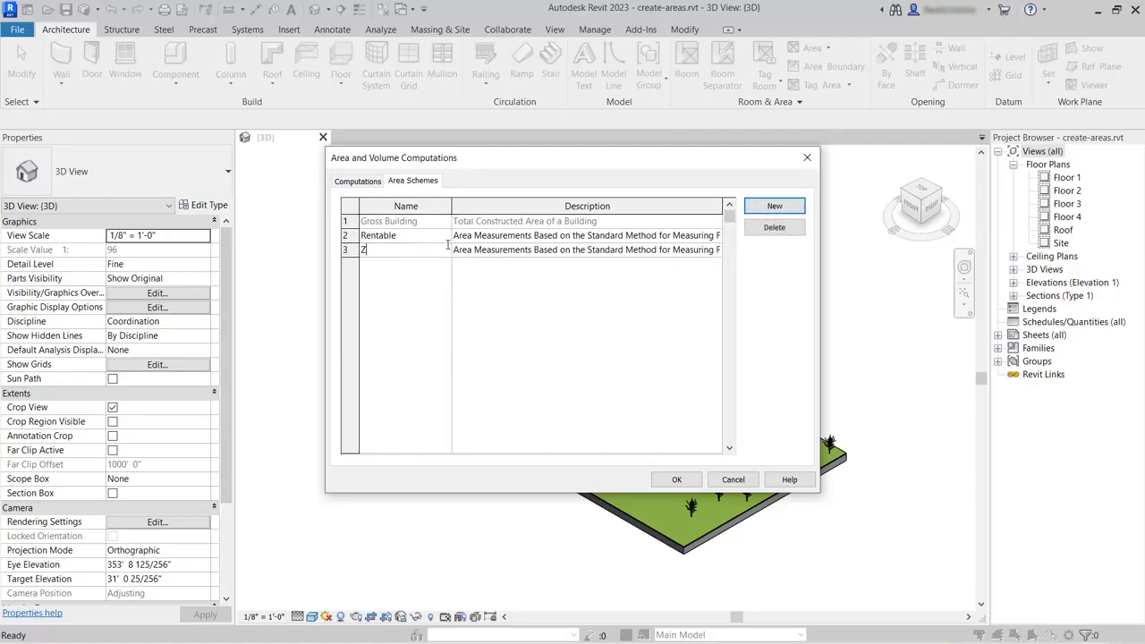
pyautogui.write('oning')
pyautogui.click(547, 314)
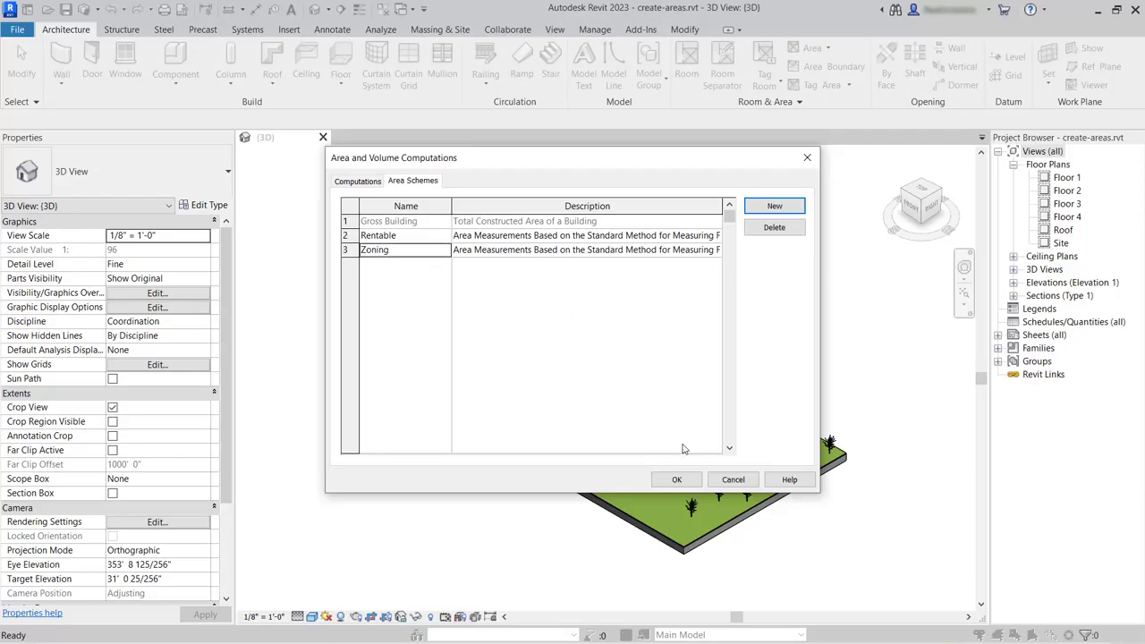
pyautogui.click(676, 480)
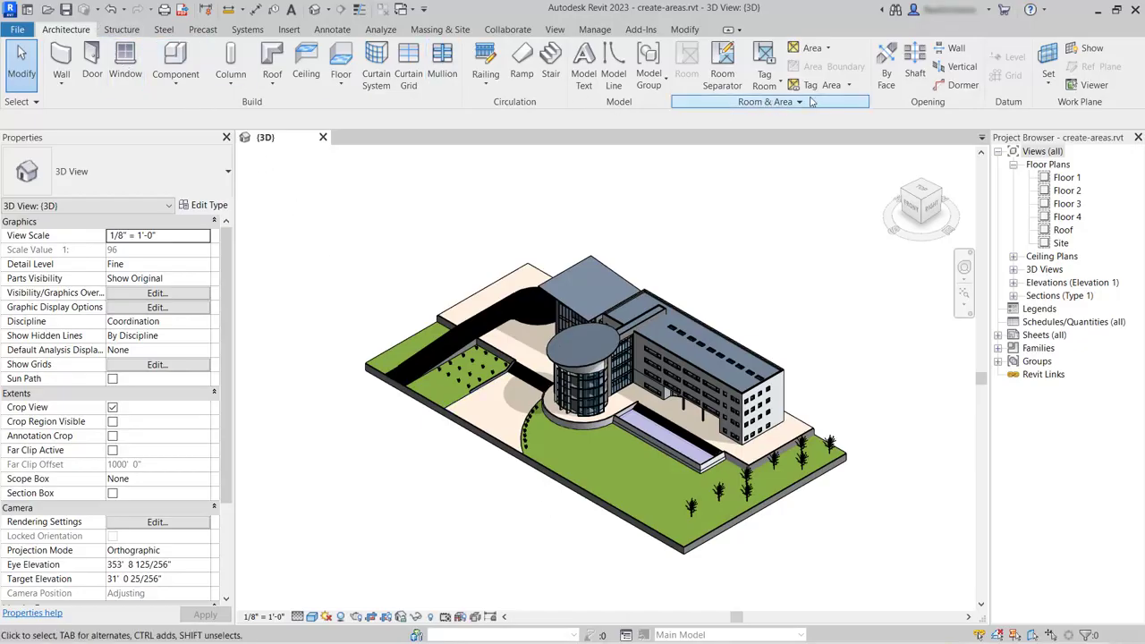
# - Create new area plans of type Zoning for the levels Floor 1, Floor 2, Floor 3 and Floor 4
pyautogui.click(830, 48)
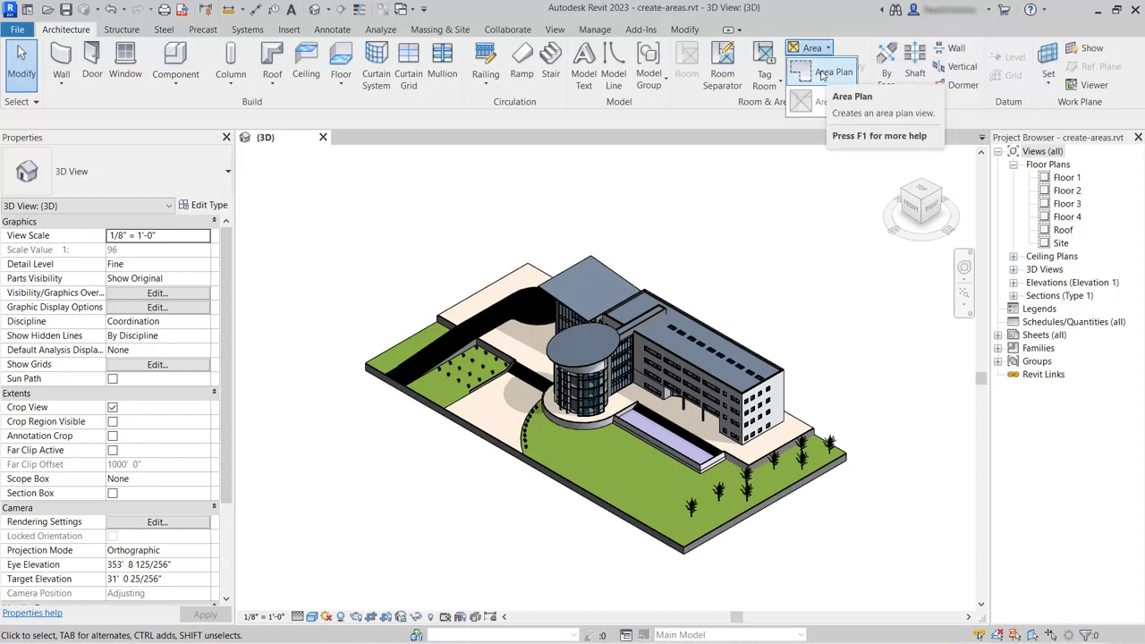
pyautogui.click(822, 73)
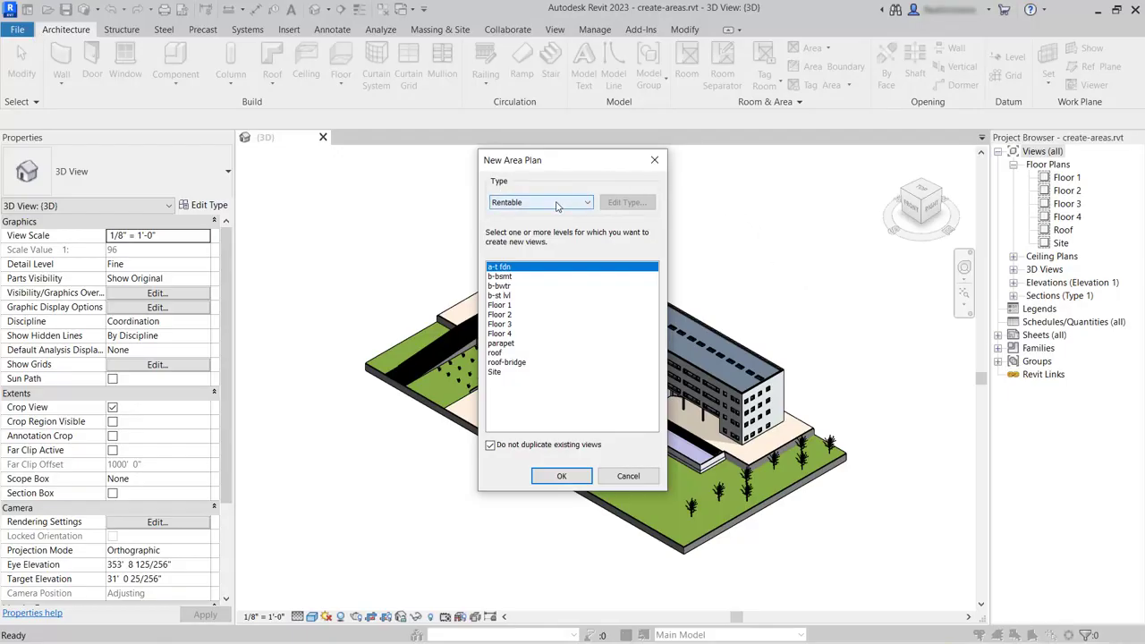
pyautogui.click(510, 202)
pyautogui.click(516, 235)
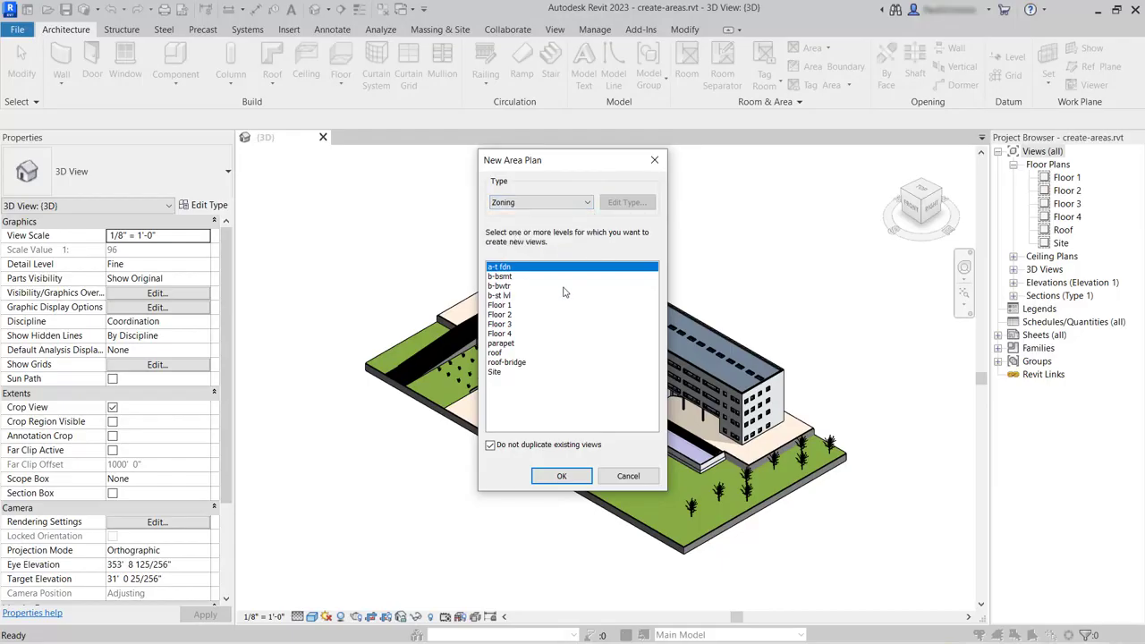
pyautogui.click(506, 305)
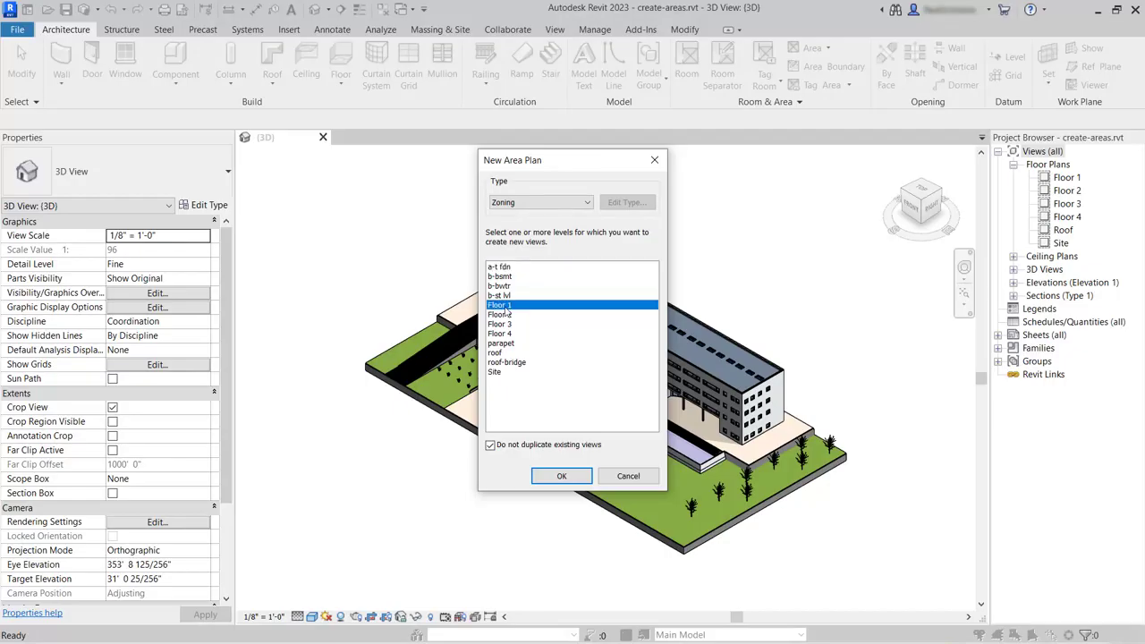
pyautogui.keyDown('shift'); pyautogui.click(507, 324); pyautogui.keyUp('shift')
pyautogui.keyDown('shift'); pyautogui.click(506, 333); pyautogui.keyUp('shift')
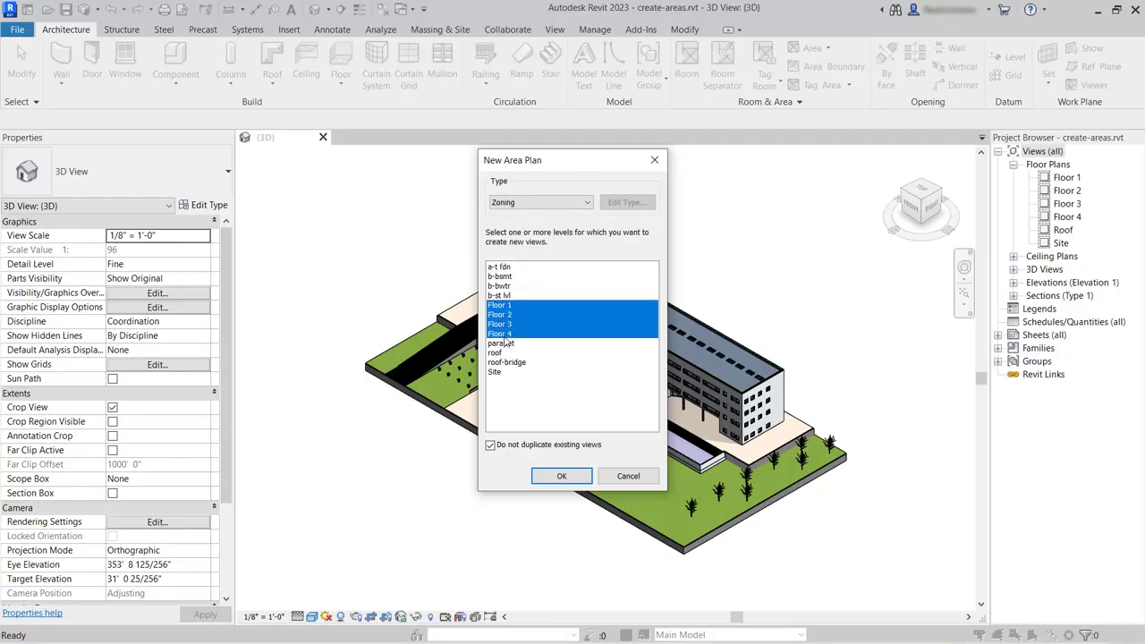
pyautogui.click(562, 477)
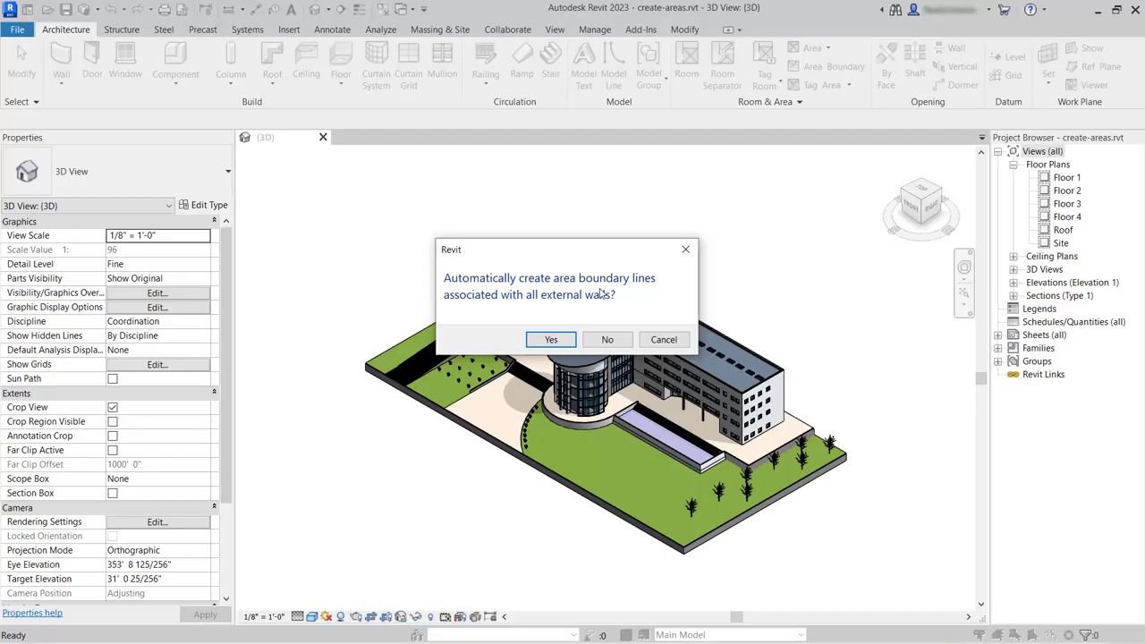
# - Have area boundary lines created automatically along all external walls for the new area plans, accepting any overlap warnings
pyautogui.click(551, 340)
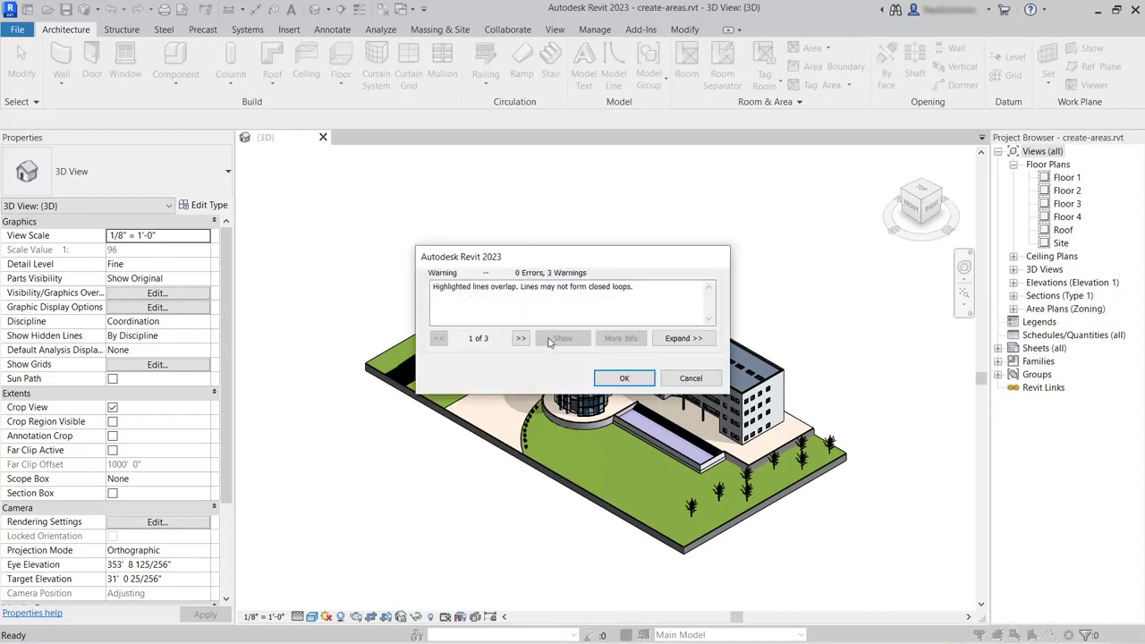
pyautogui.click(625, 378)
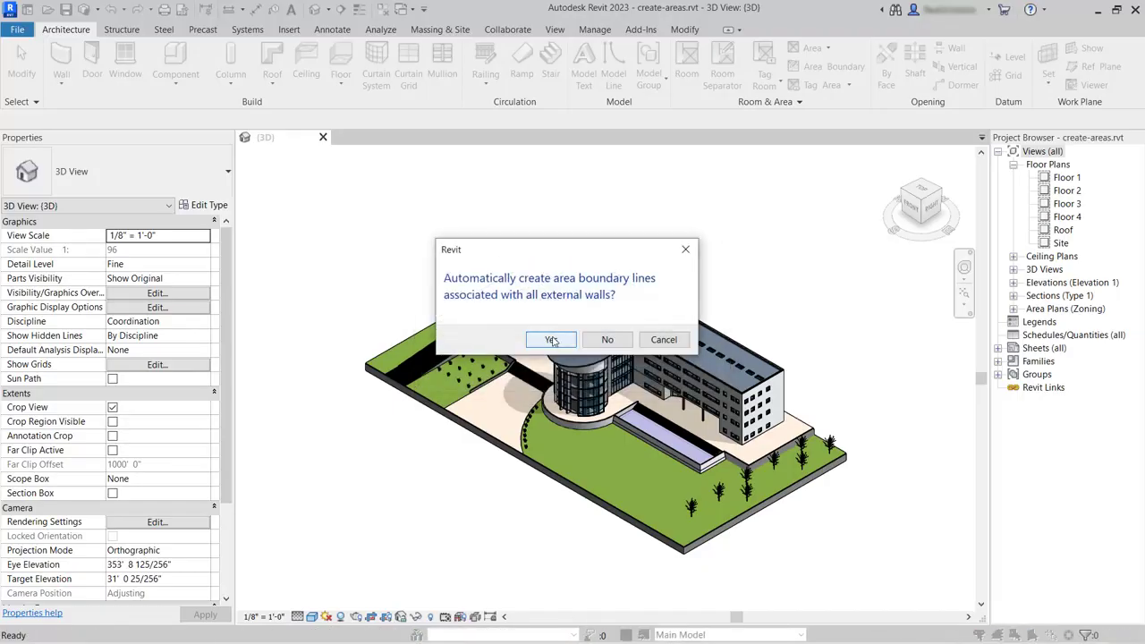
pyautogui.click(552, 340)
pyautogui.click(552, 340)
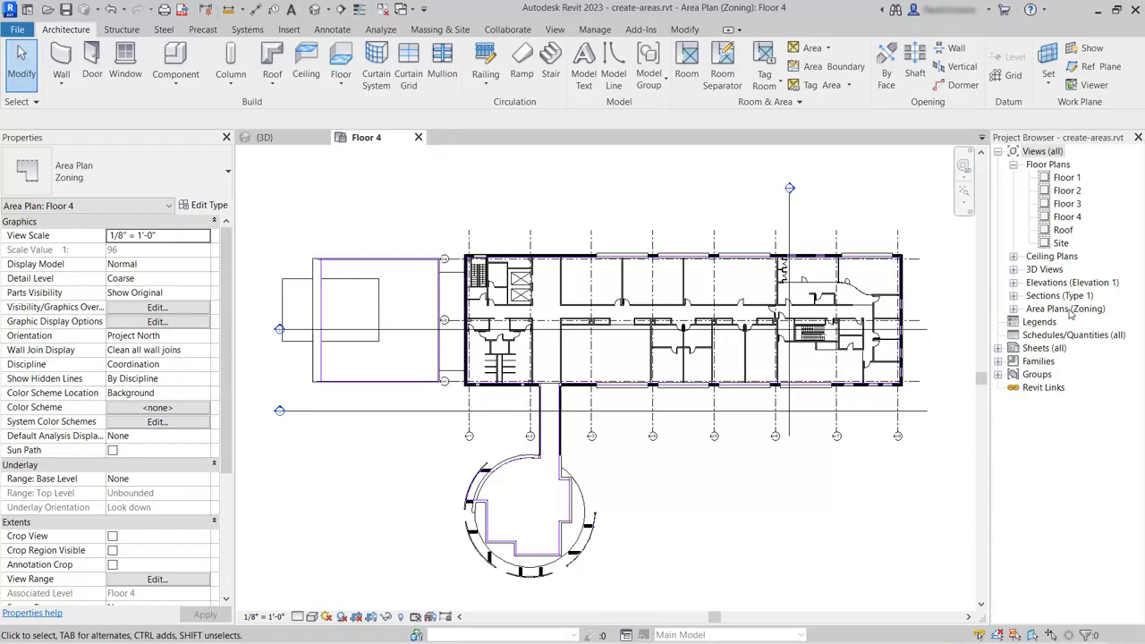
# - List the Zoning area plans and examine the automatic area boundary lines along the exterior walls on Floor 4
pyautogui.click(1014, 309)
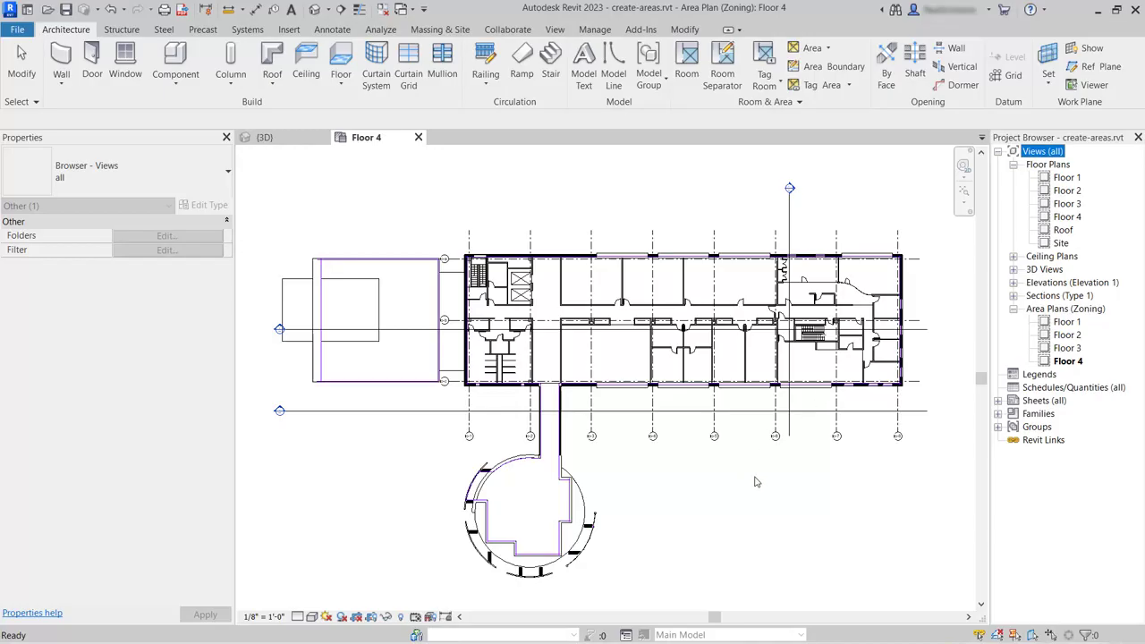
pyautogui.scroll(3, 595, 264)
pyautogui.scroll(5, 590, 255)
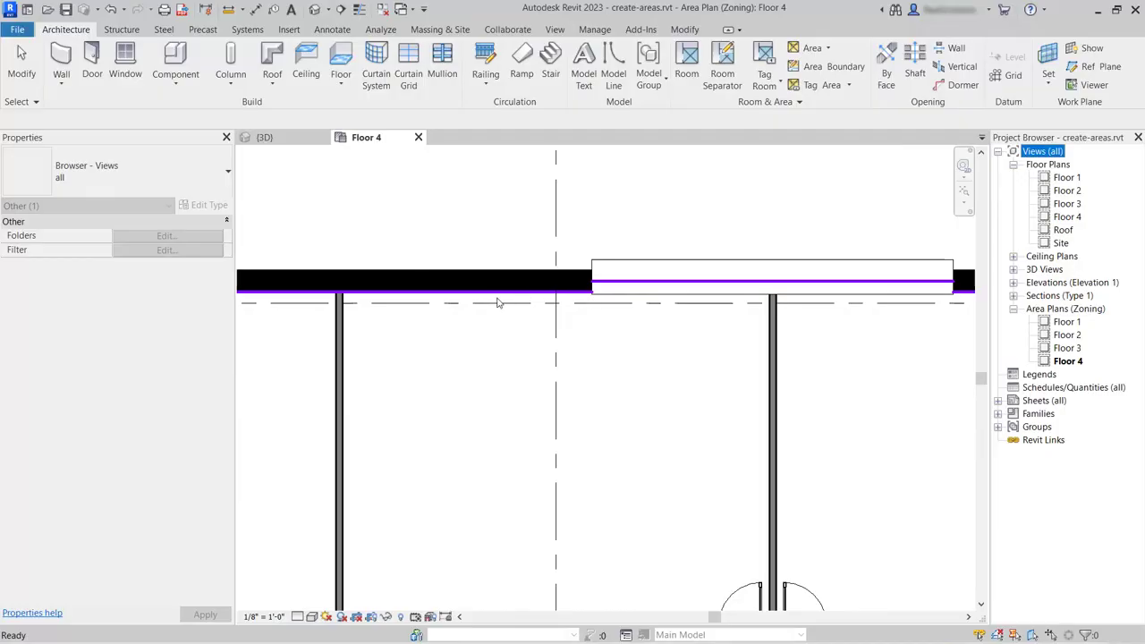
pyautogui.scroll(-3, 662, 313)
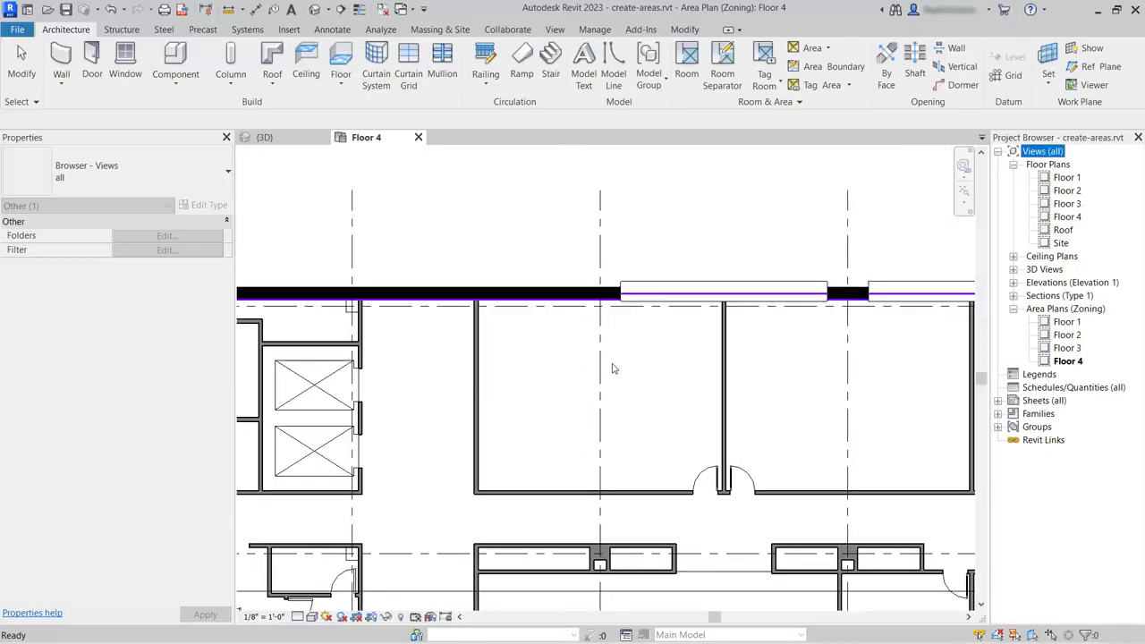
pyautogui.click(555, 403)
pyautogui.moveTo(557, 414); pyautogui.dragTo(556, 355, button='middle')
pyautogui.scroll(-2, 557, 355)
pyautogui.moveTo(627, 412); pyautogui.dragTo(735, 442, button='middle')
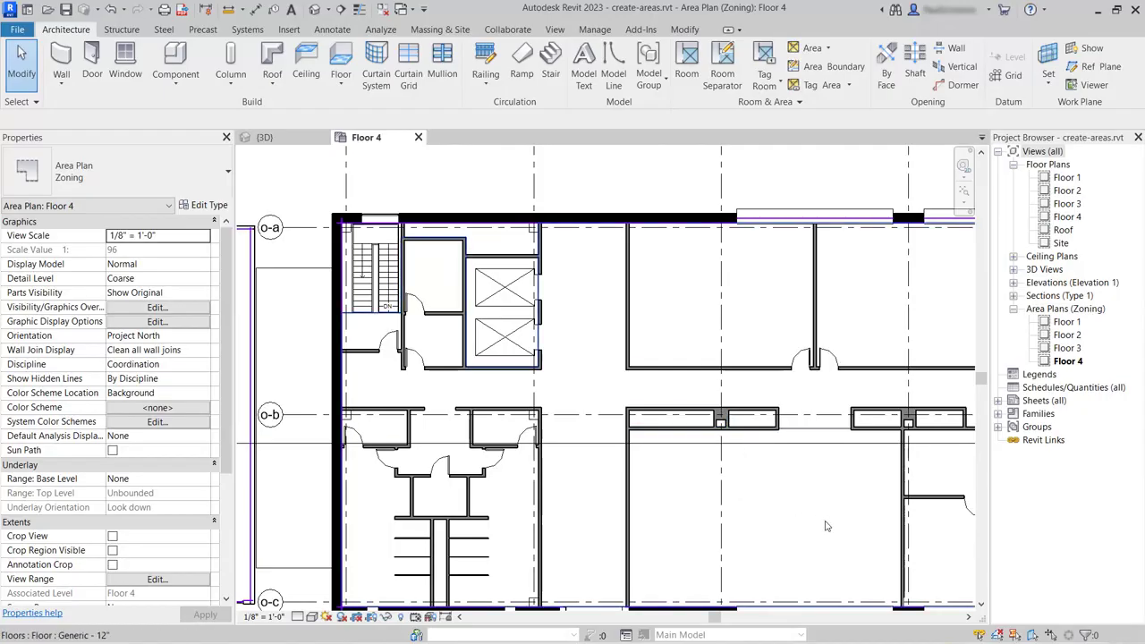
pyautogui.scroll(-2, 818, 527)
pyautogui.moveTo(743, 488); pyautogui.dragTo(569, 428, button='middle')
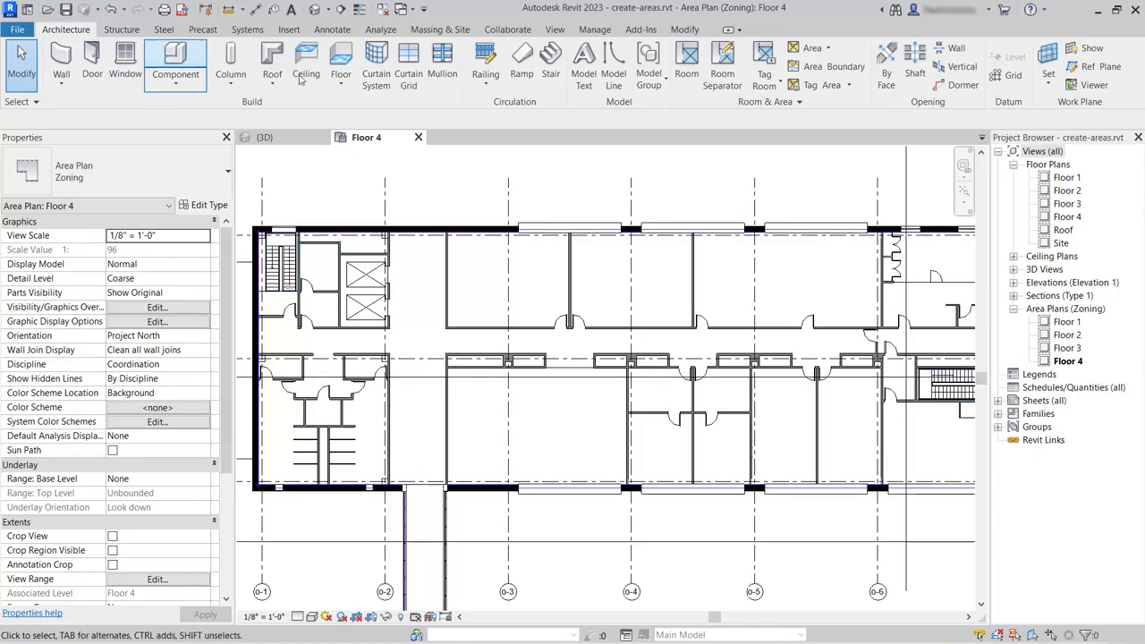
# - Place area boundaries on Floor 4 by picking the corridor's upper wall, the office walls between grids o-2 and o-3, and the corridor end wall at o-6
pyautogui.click(845, 69)
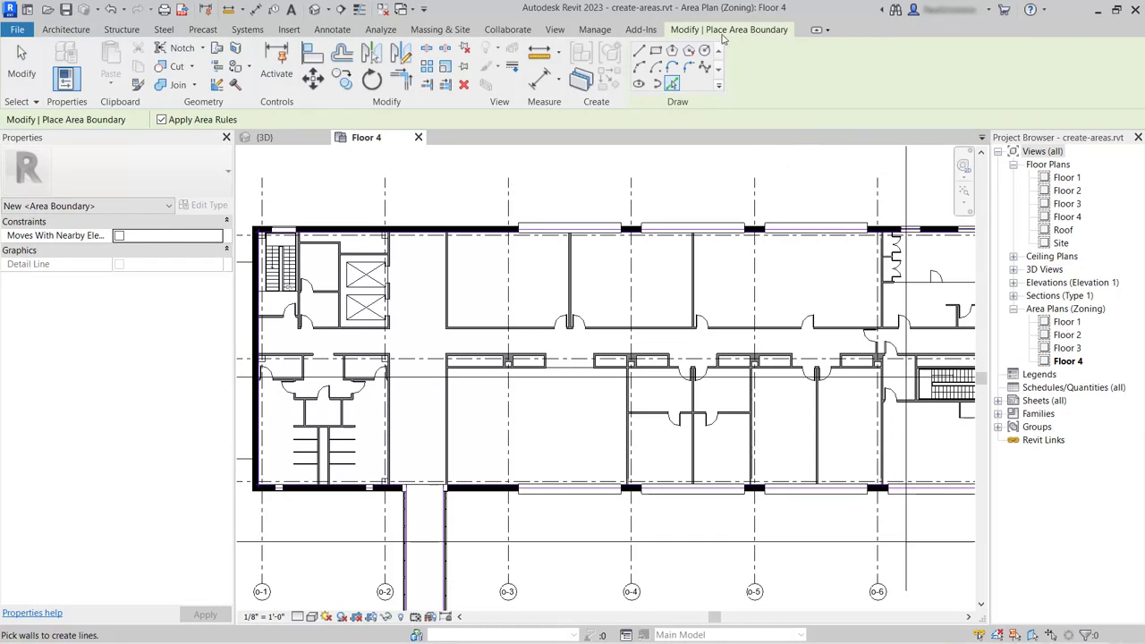
pyautogui.click(672, 84)
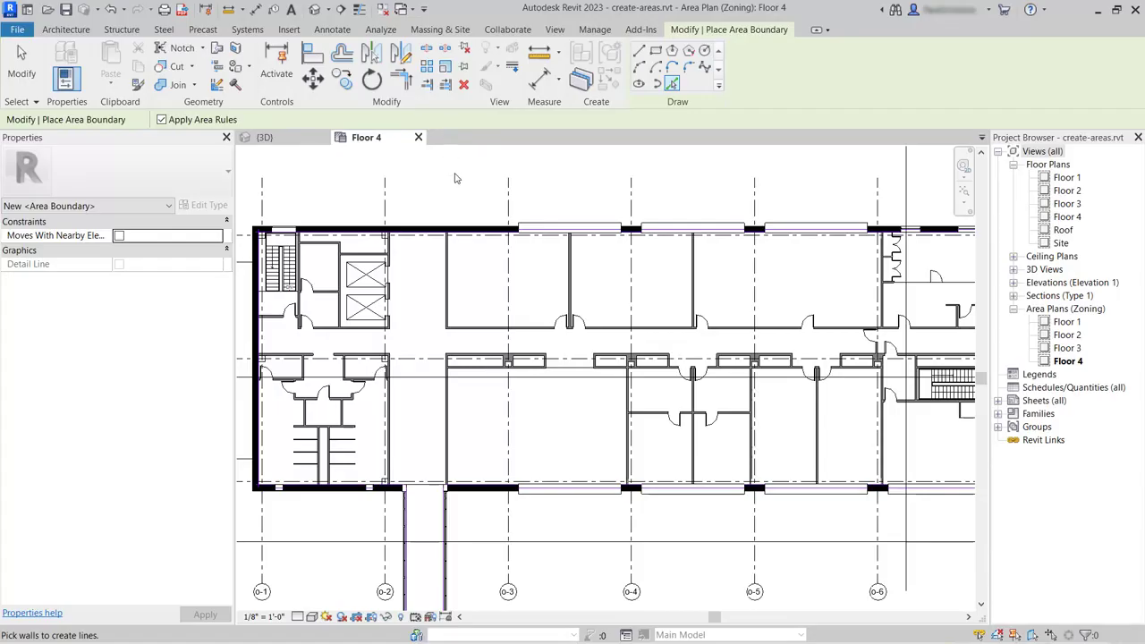
pyautogui.click(481, 330)
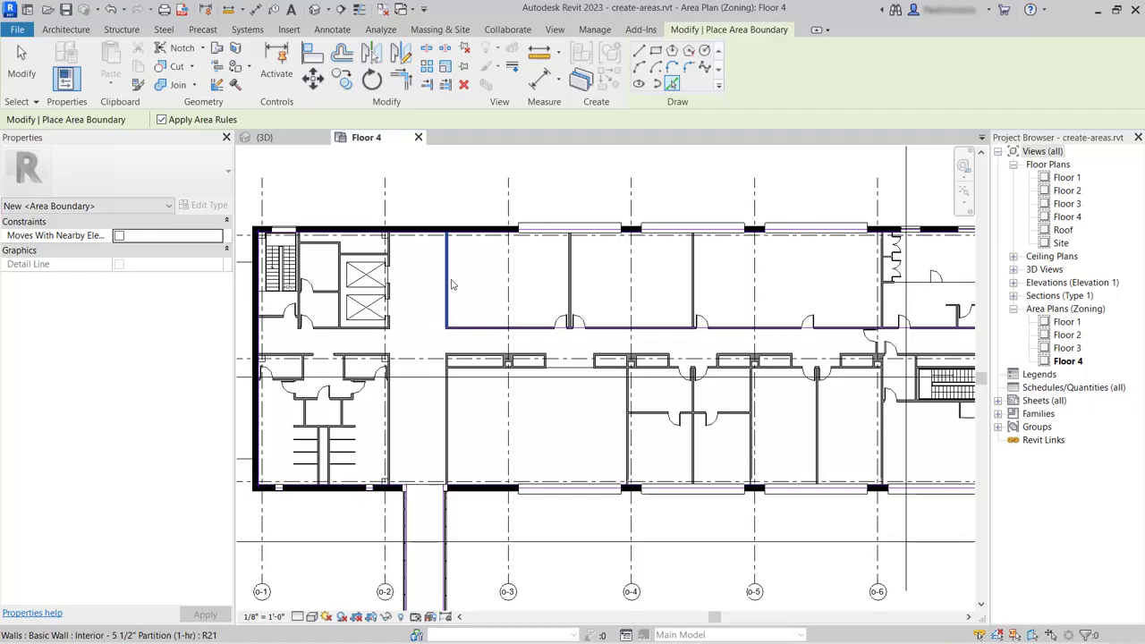
pyautogui.click(452, 284)
pyautogui.click(878, 349)
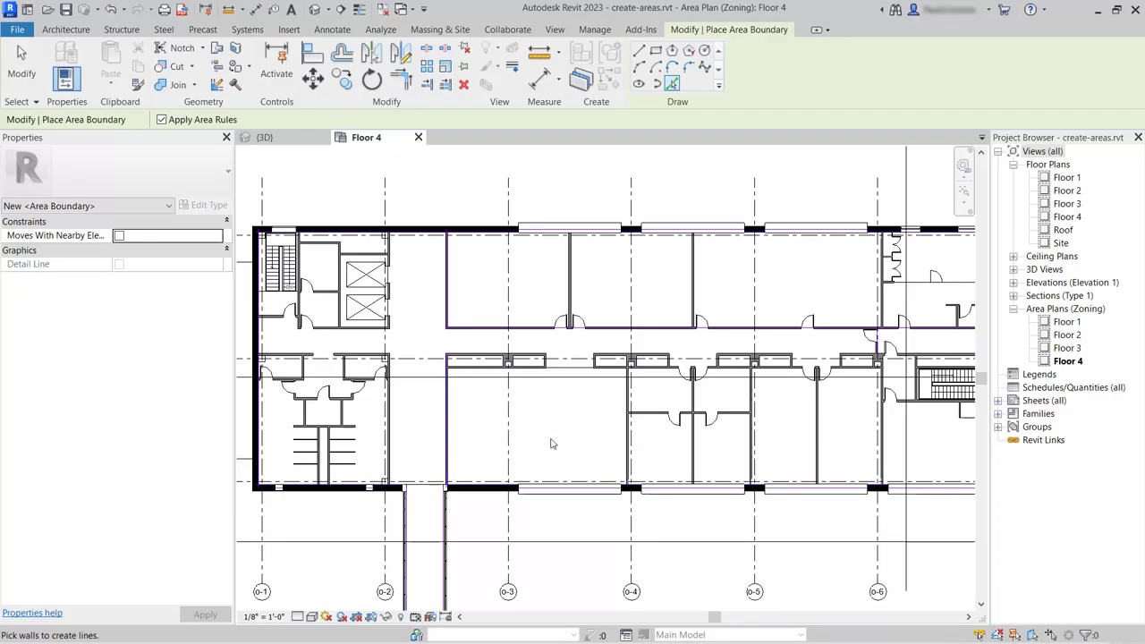
# - Draw straight area boundary lines along the corridor's lower side and beside grid o-2 from the upper to the lower exterior wall
pyautogui.click(641, 52)
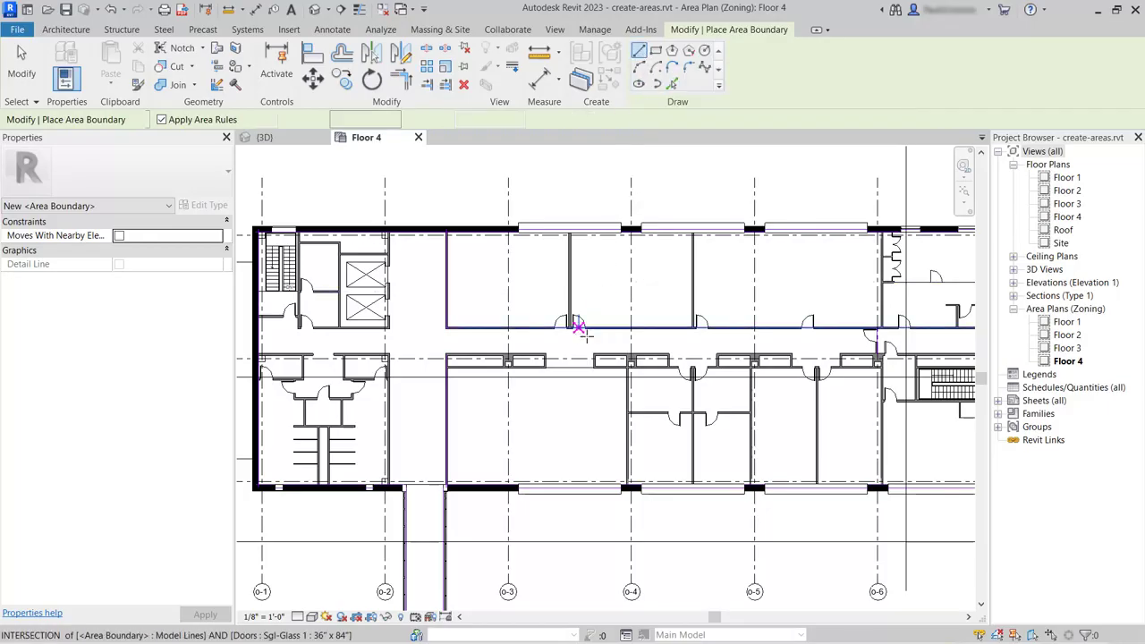
pyautogui.click(881, 356)
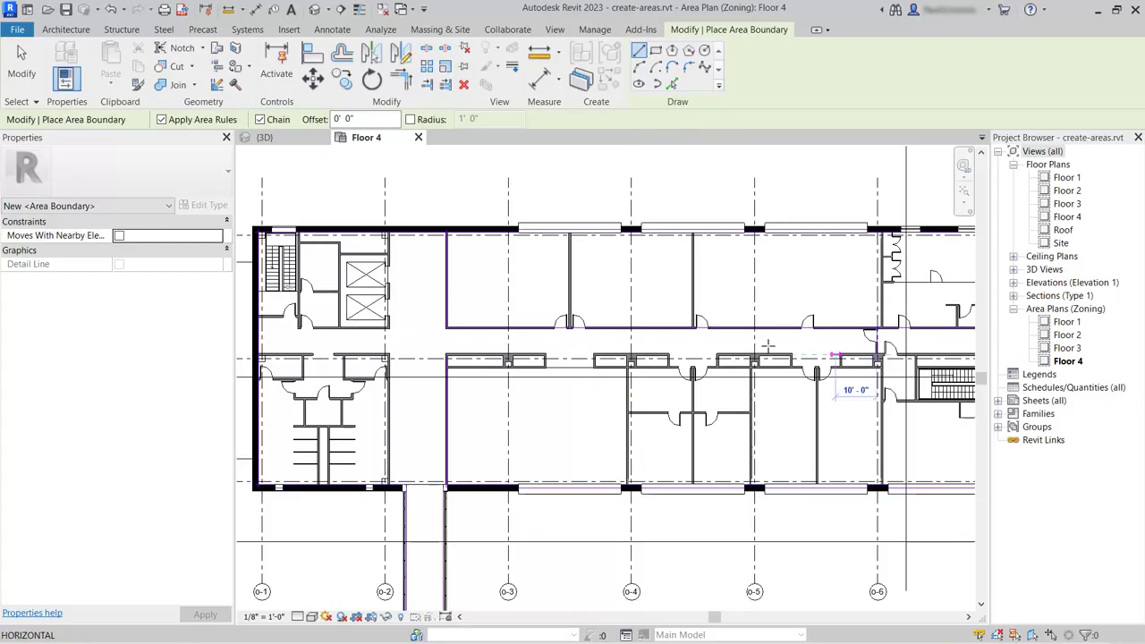
pyautogui.click(445, 356)
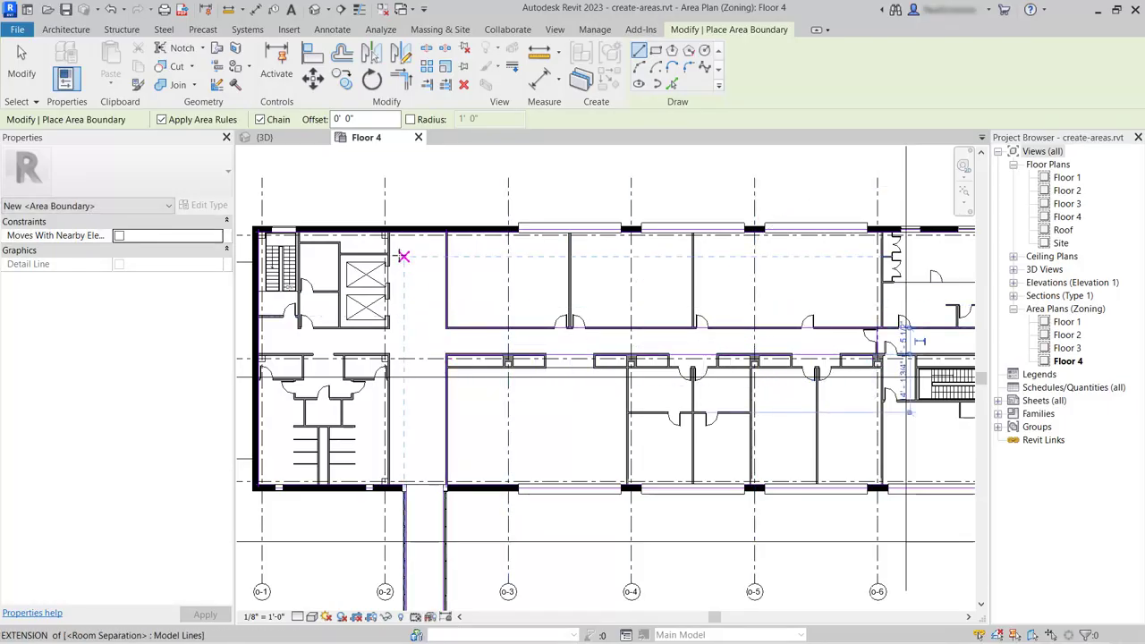
pyautogui.click(388, 230)
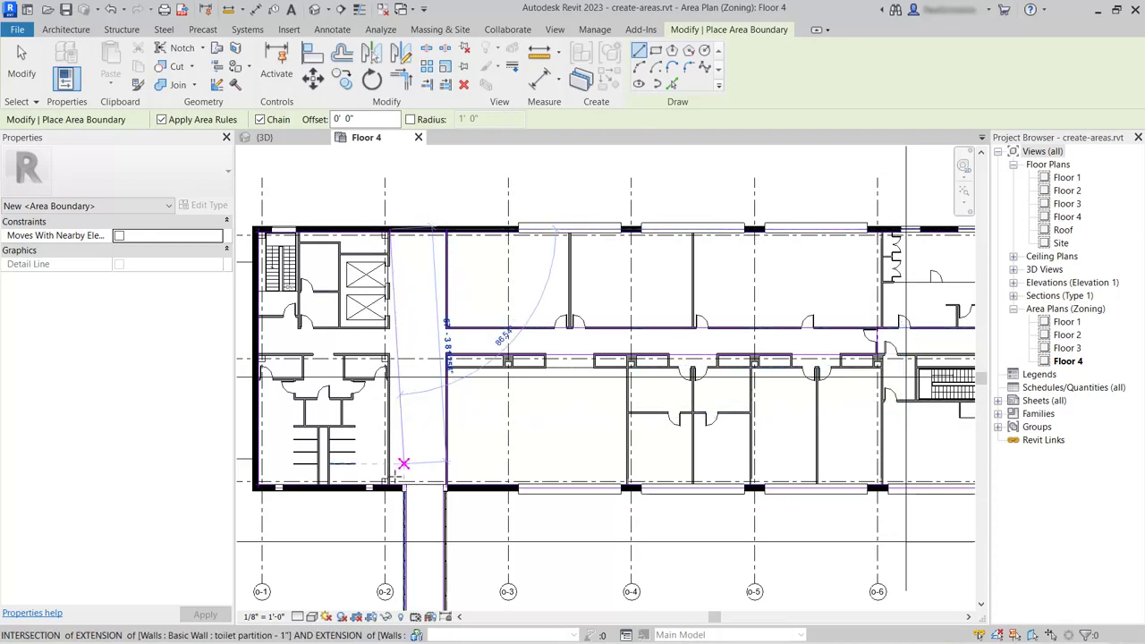
pyautogui.click(389, 487)
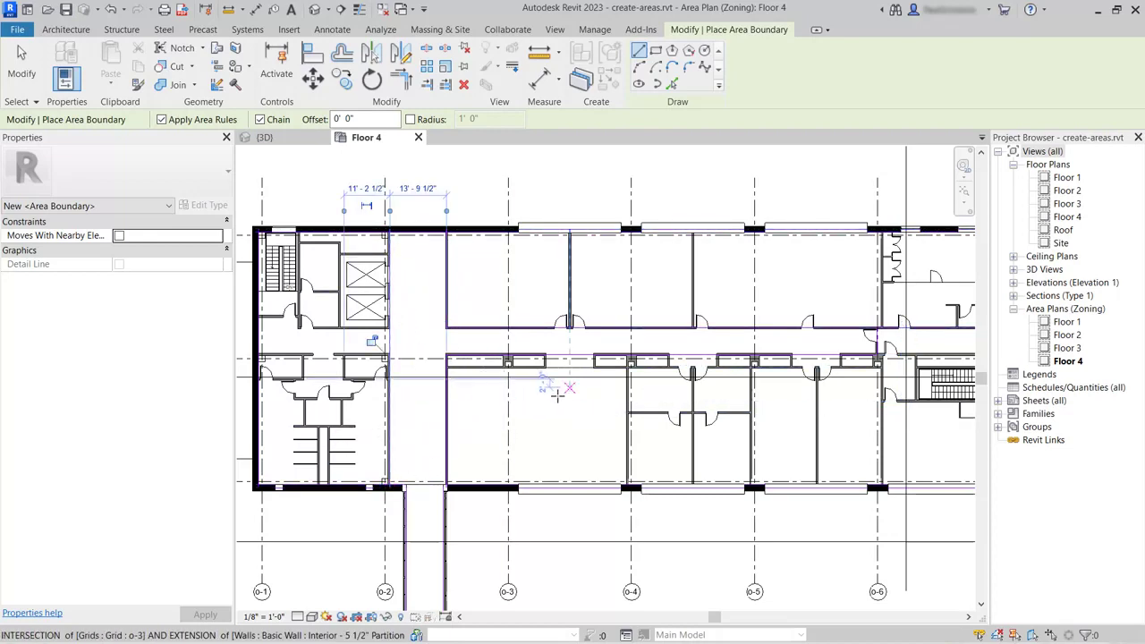
# - Draw a horizontal area boundary line across the bridge's lower end, where it meets the circular building
pyautogui.moveTo(555, 413); pyautogui.dragTo(559, 224, button='middle')
pyautogui.scroll(4, 488, 417)
pyautogui.click(452, 384)
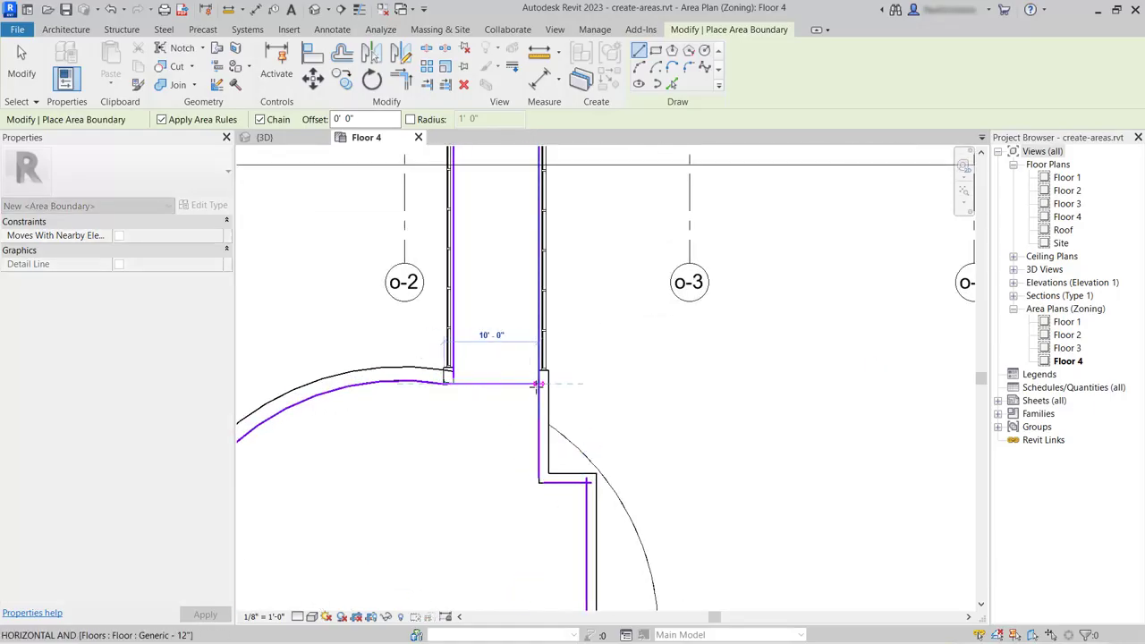
pyautogui.click(547, 384)
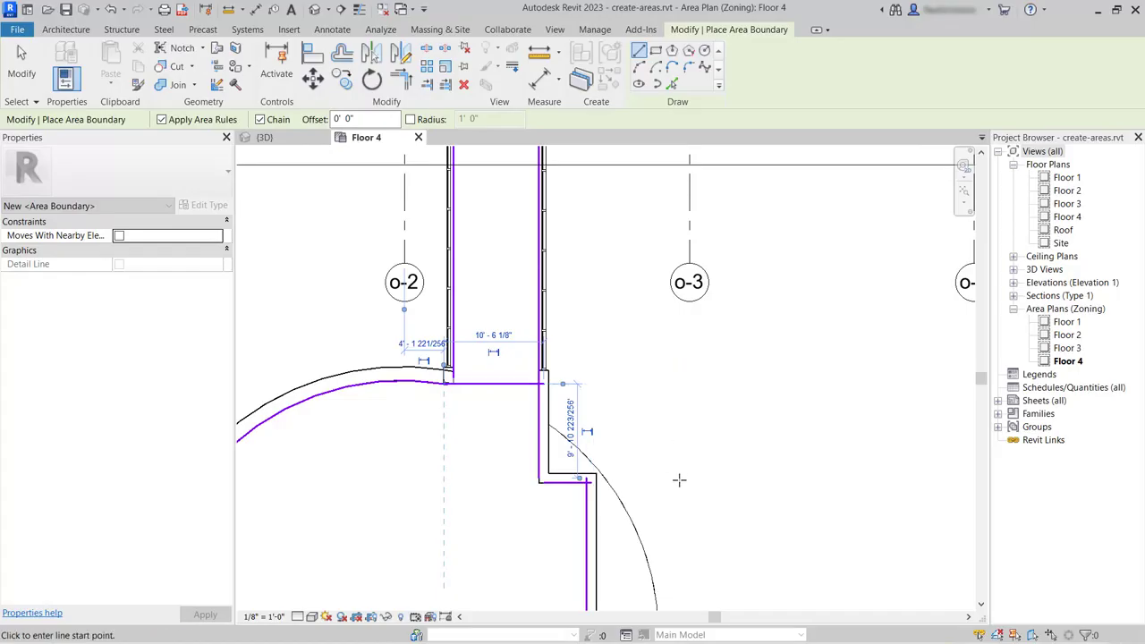
# - Draw a rectangular area boundary around the stairwell between grids o-6 and o-7, snapping to opposite wall corners
pyautogui.scroll(-5, 472, 489)
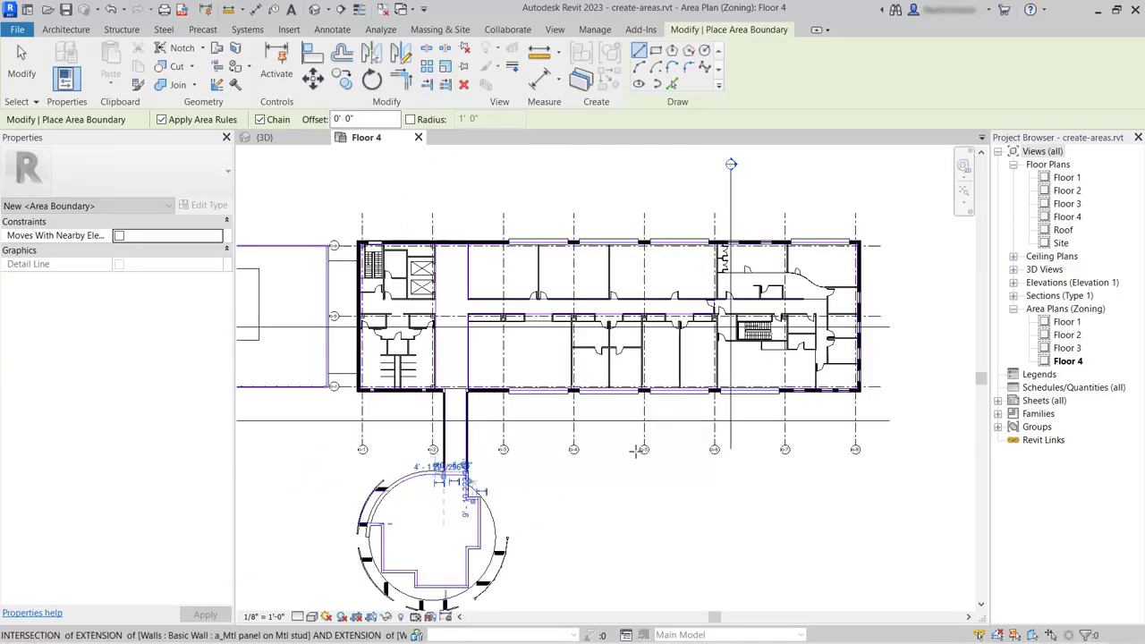
pyautogui.scroll(2, 693, 395)
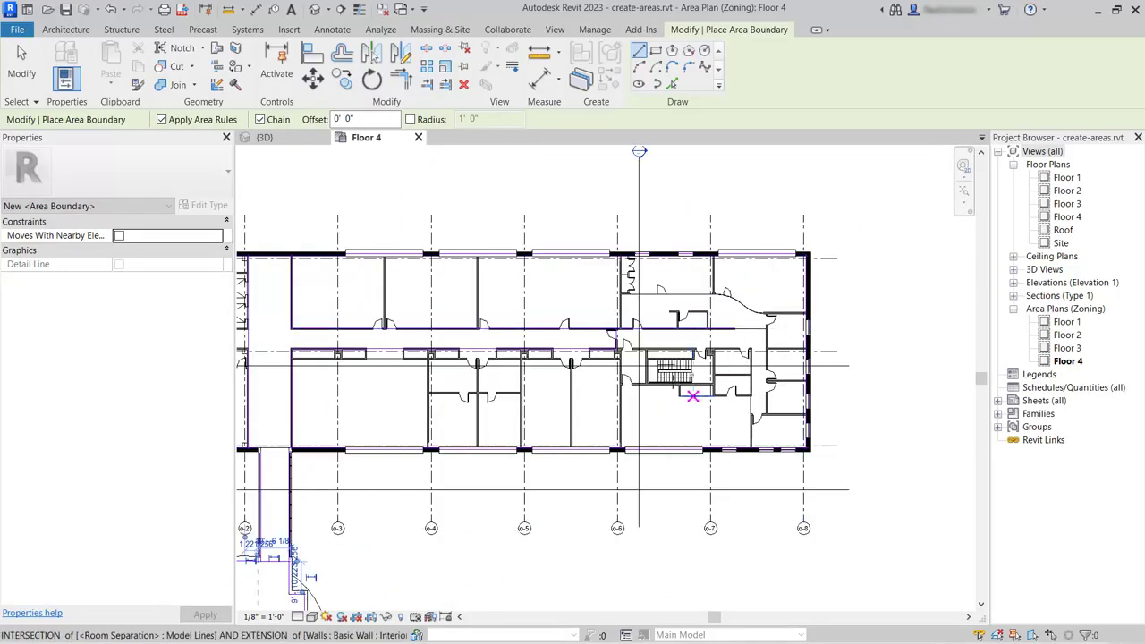
pyautogui.scroll(3, 694, 396)
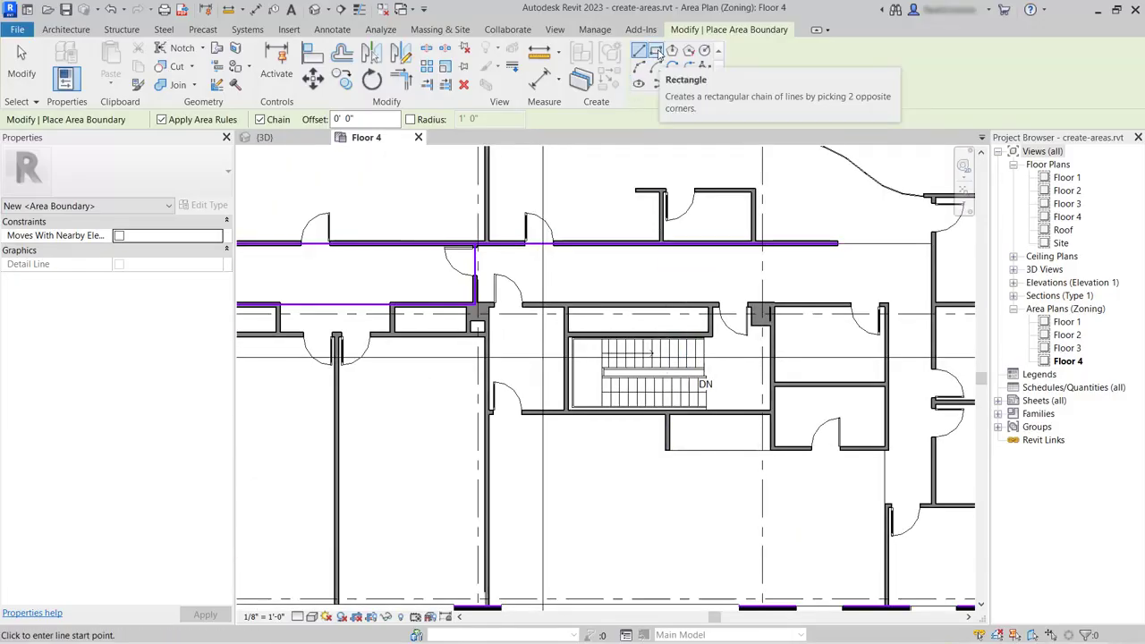
pyautogui.click(658, 51)
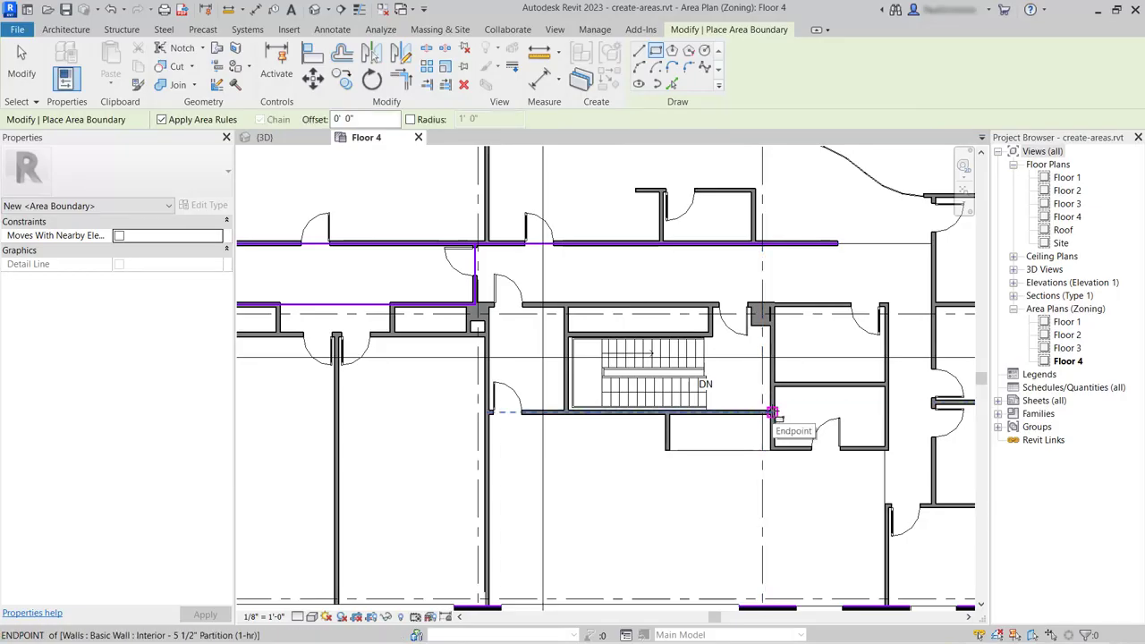
pyautogui.click(772, 414)
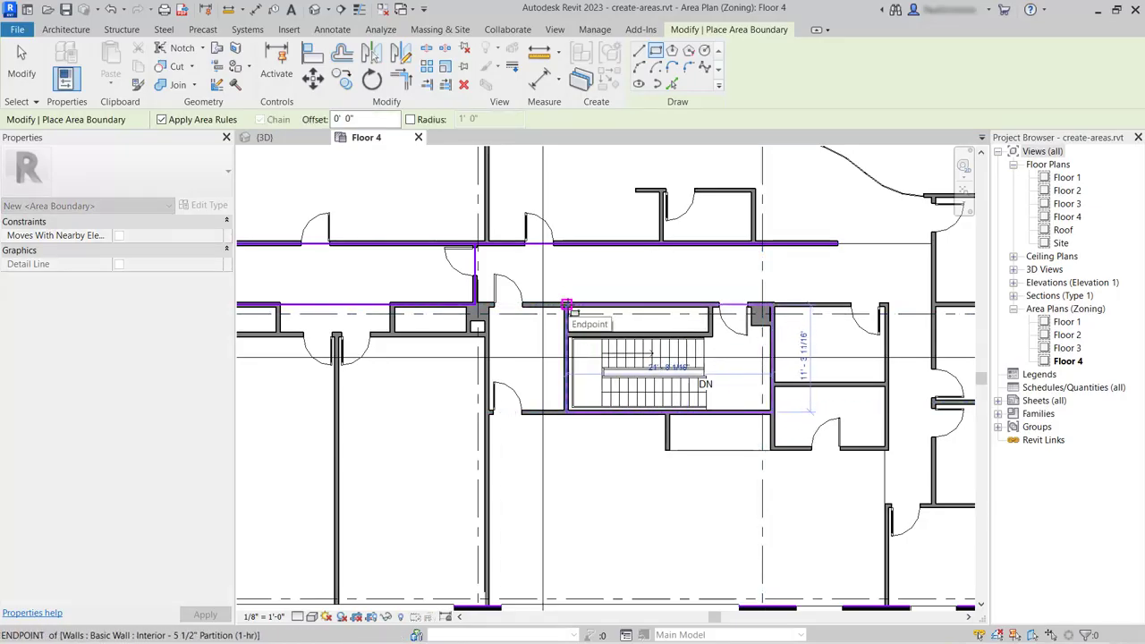
pyautogui.click(566, 306)
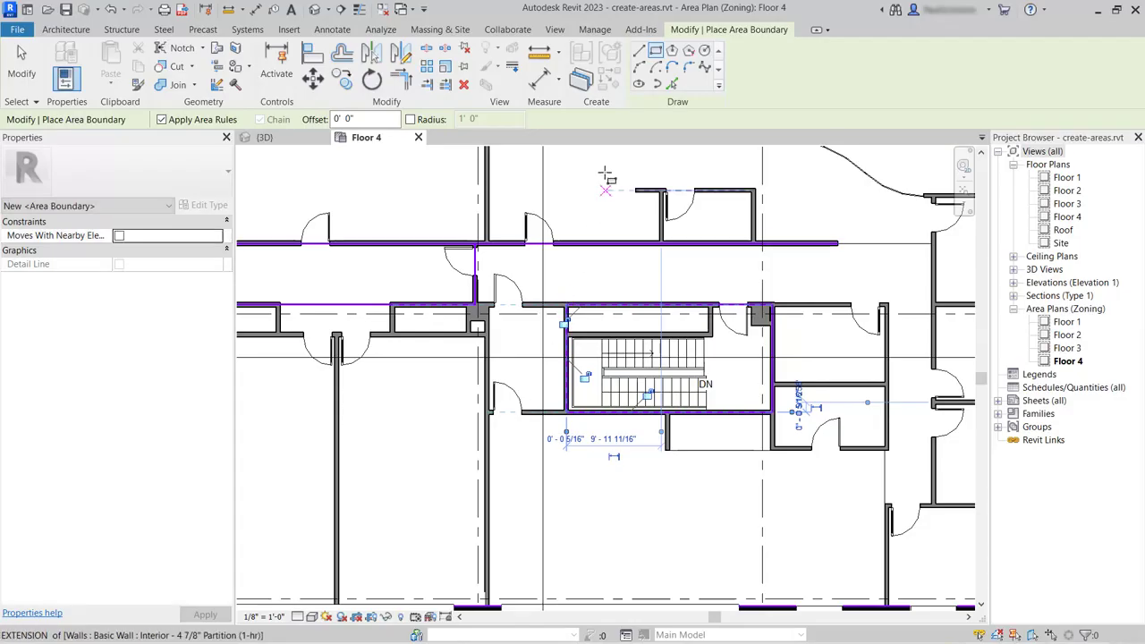
pyautogui.press('Escape')
pyautogui.press('Escape')
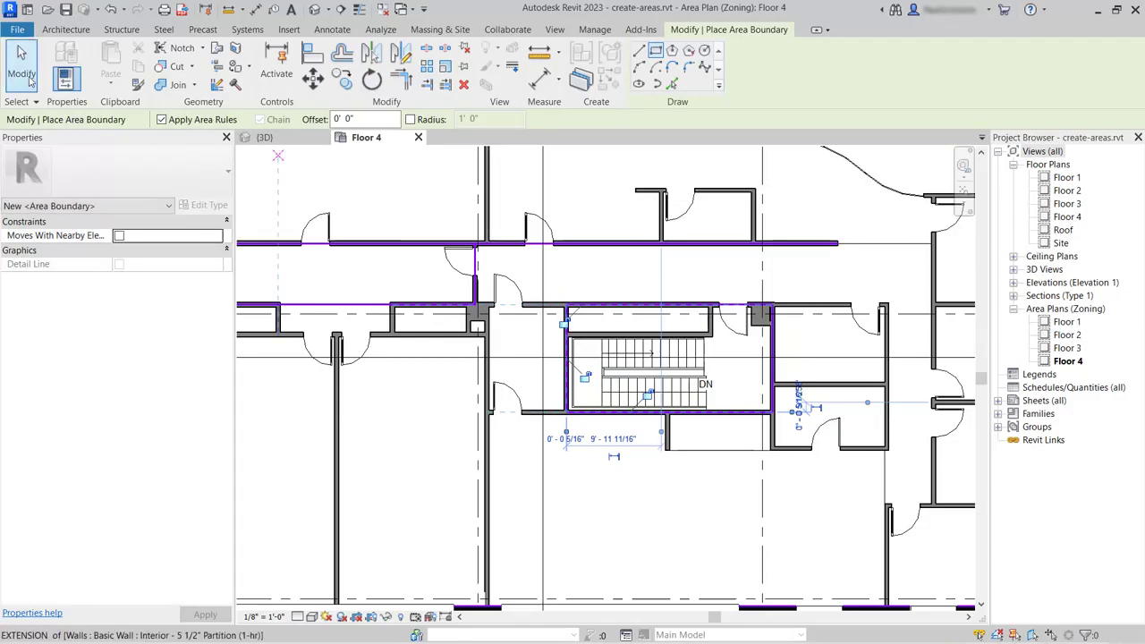
# - Extend the circular building's arc-shaped area boundary along the curved wall to the horizontal boundary line beside the lower column
pyautogui.scroll(-3, 872, 233)
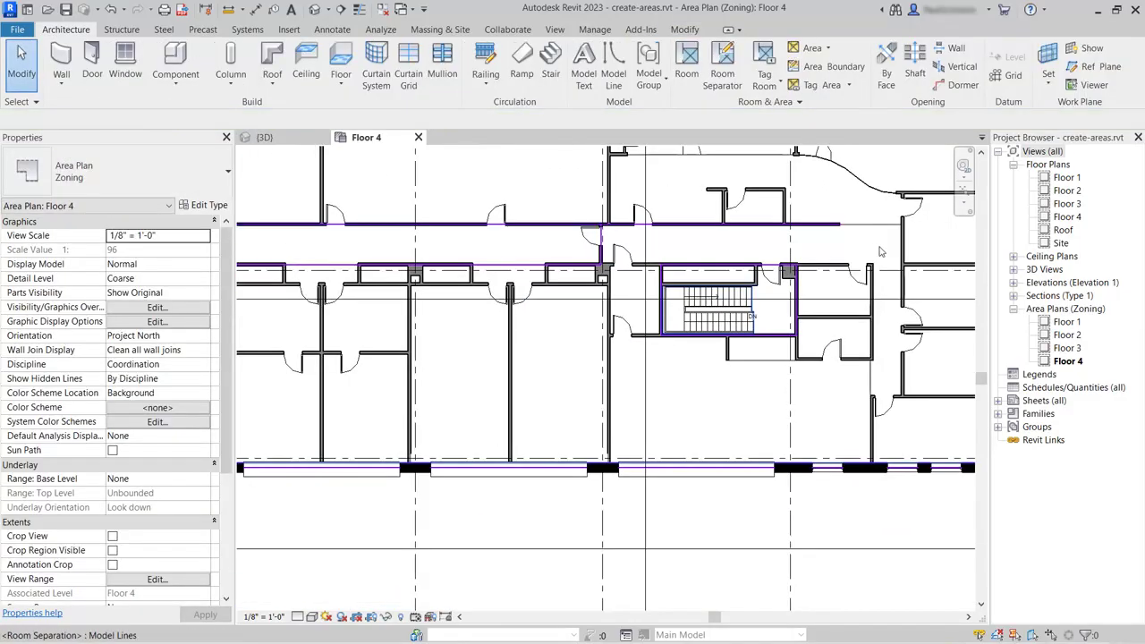
pyautogui.scroll(-2, 613, 486)
pyautogui.moveTo(614, 486); pyautogui.dragTo(760, 443, button='middle')
pyautogui.scroll(1, 761, 443)
pyautogui.scroll(3, 515, 411)
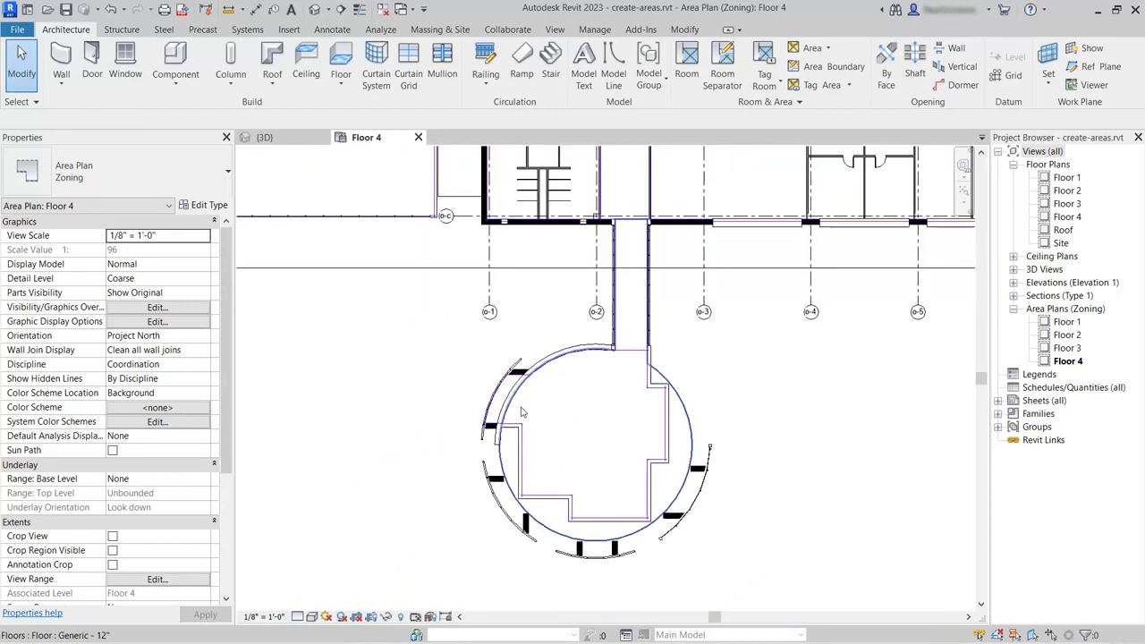
pyautogui.scroll(2, 515, 412)
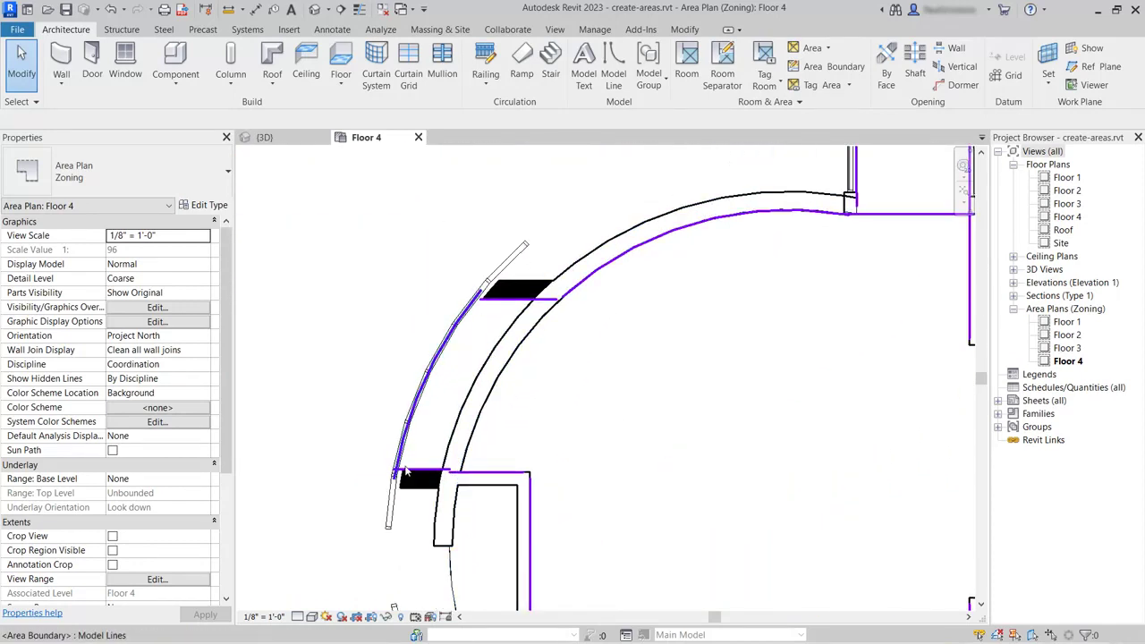
pyautogui.click(608, 271)
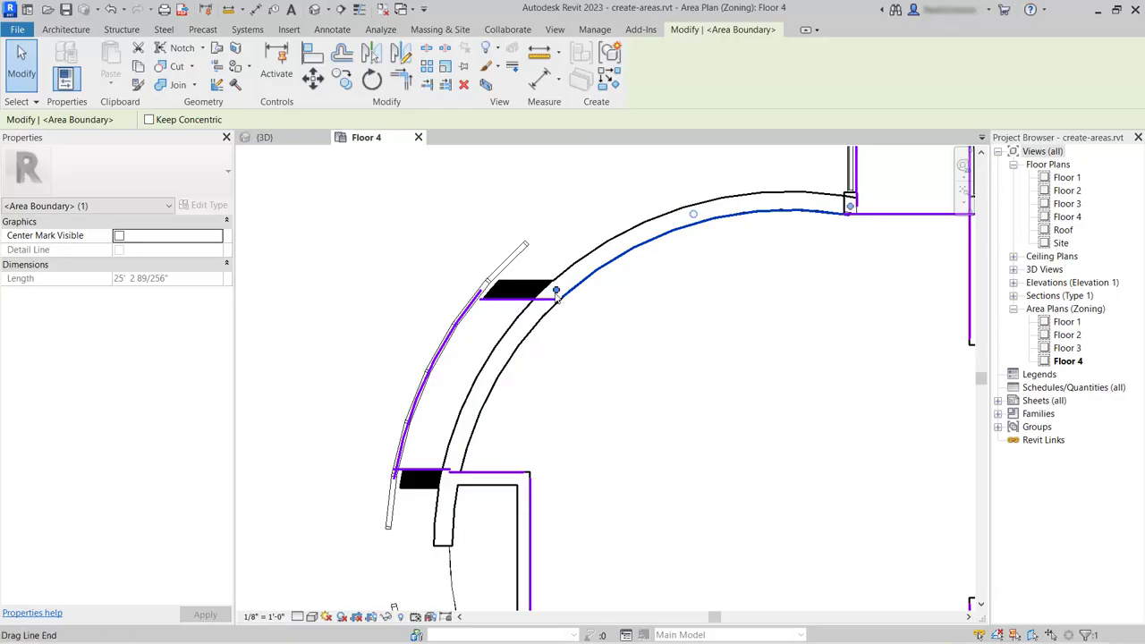
pyautogui.moveTo(556, 291); pyautogui.dragTo(449, 476)
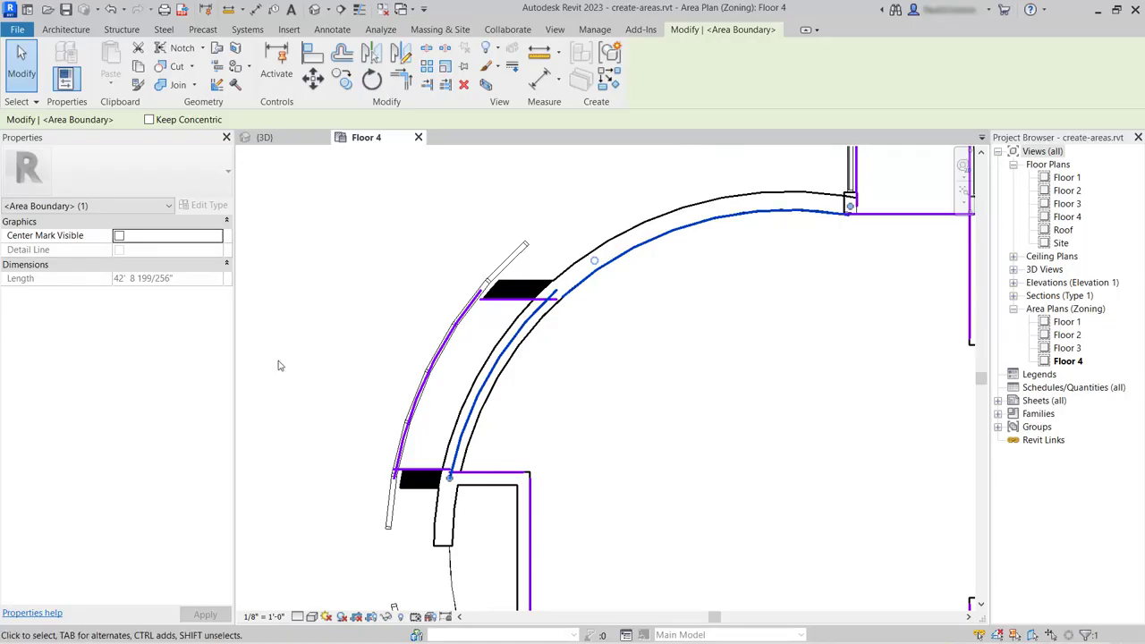
pyautogui.click(279, 371)
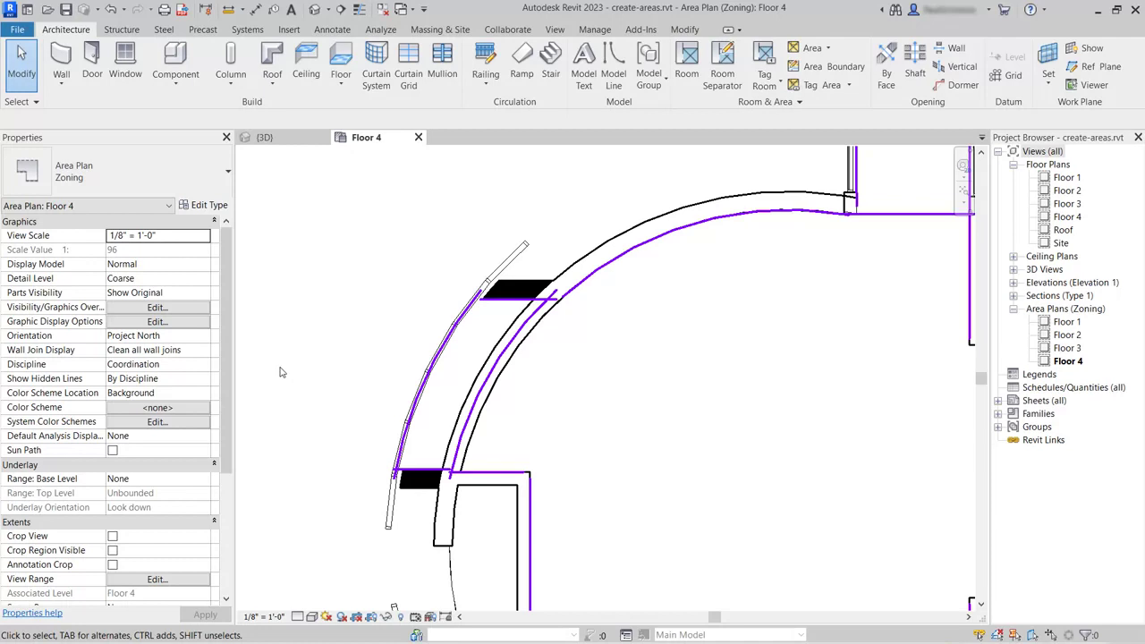
# - Start placing areas with Tag on Placement enabled and place one in the office region surrounding the corridor
pyautogui.scroll(-8, 462, 404)
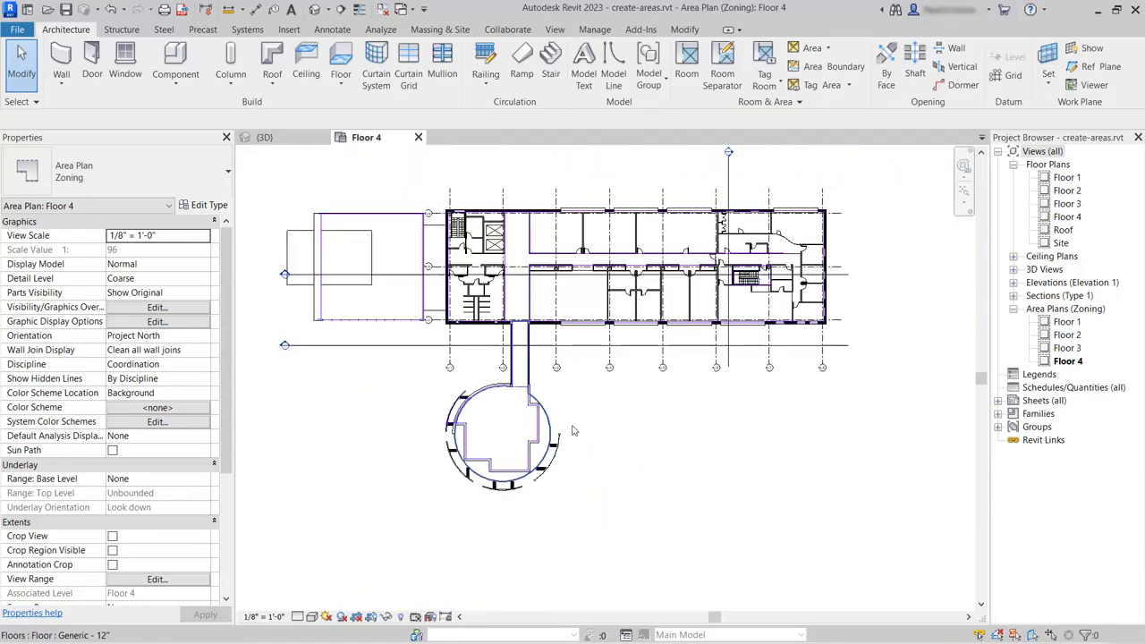
pyautogui.moveTo(638, 427); pyautogui.dragTo(649, 450, button='middle')
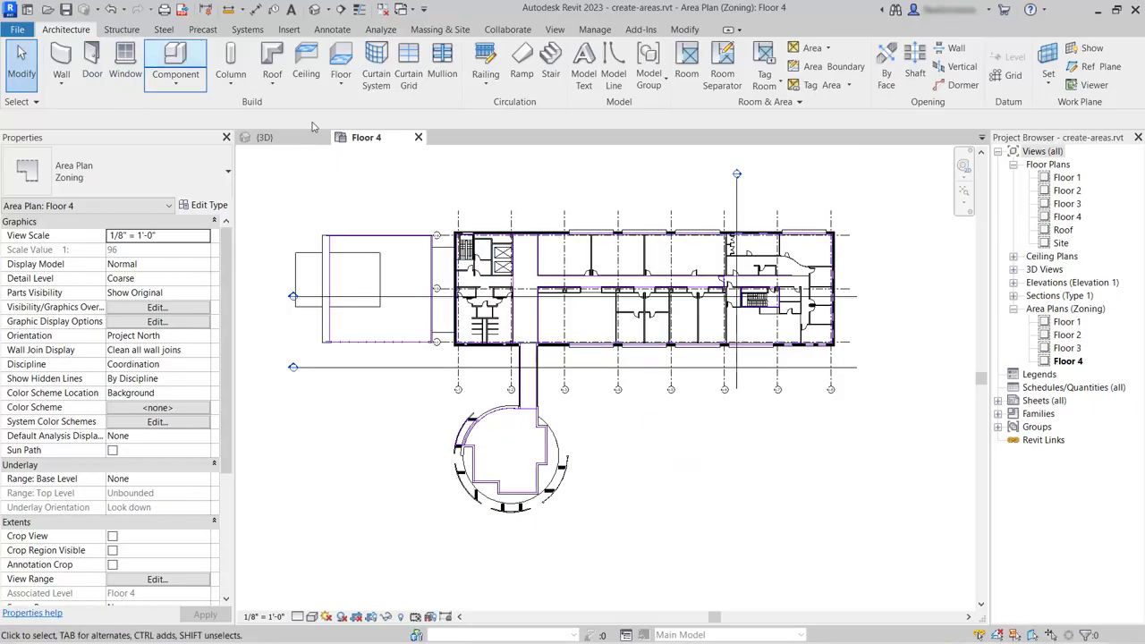
pyautogui.click(829, 48)
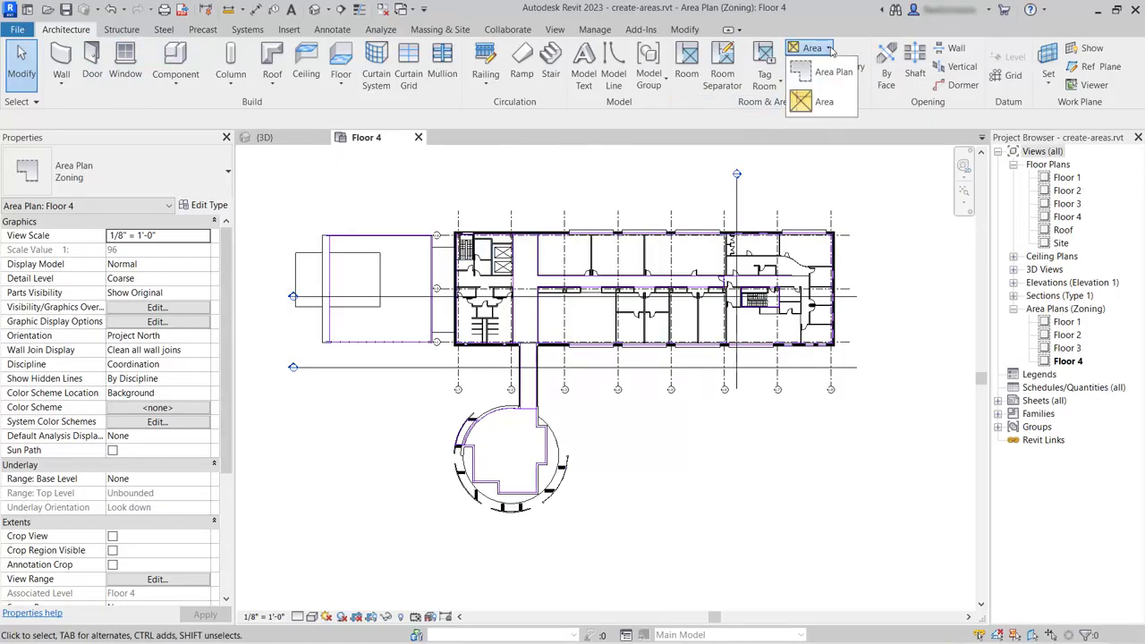
pyautogui.click(827, 103)
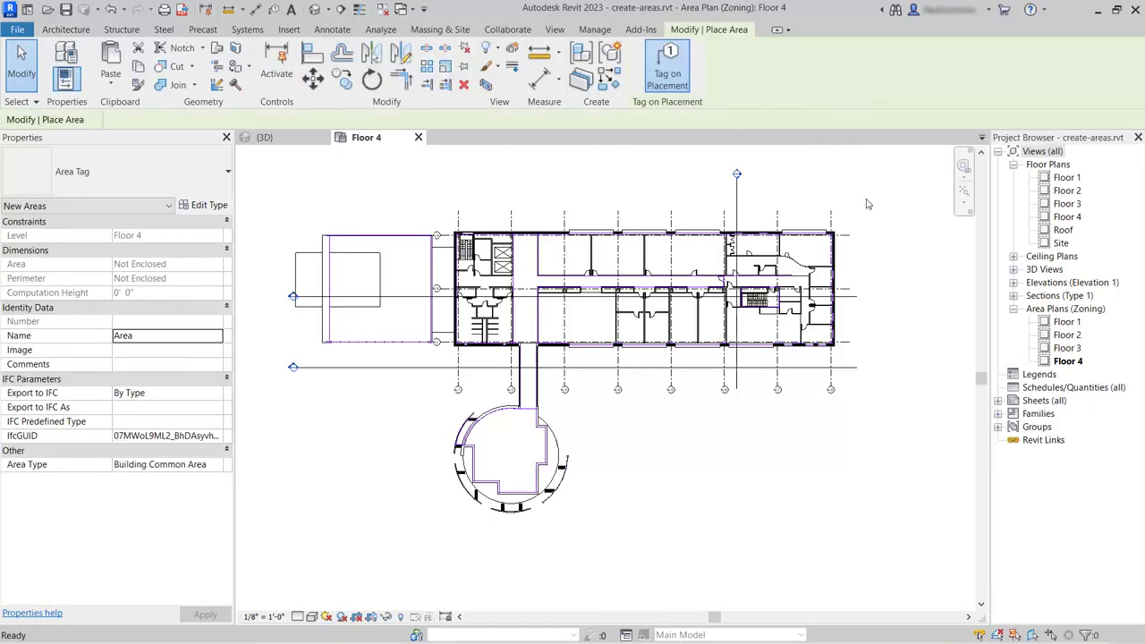
pyautogui.click(669, 75)
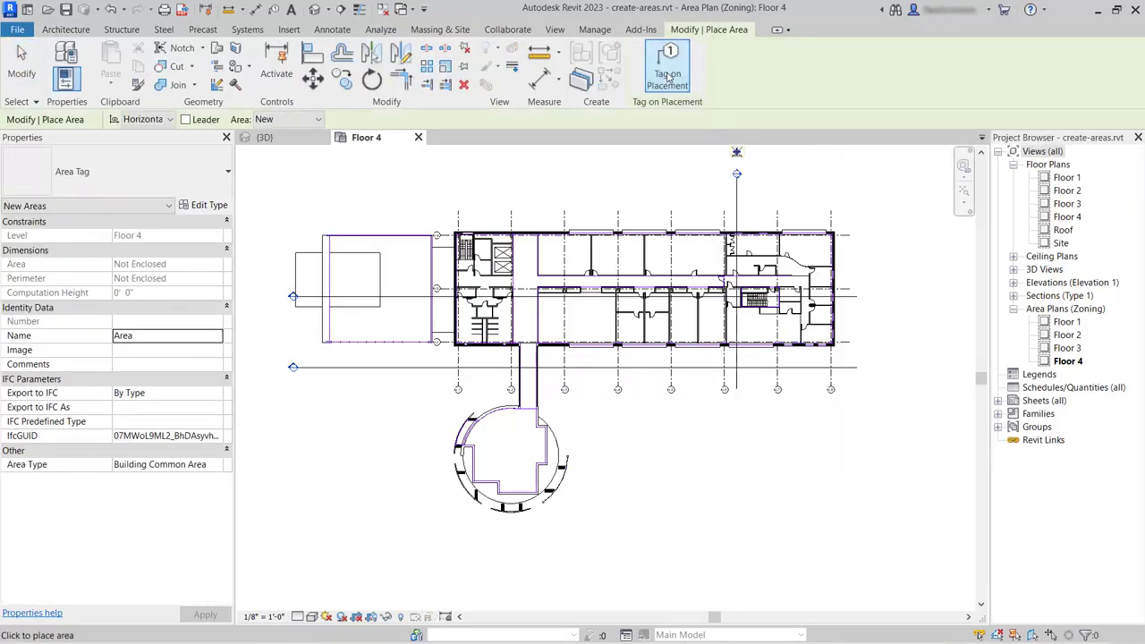
pyautogui.click(669, 76)
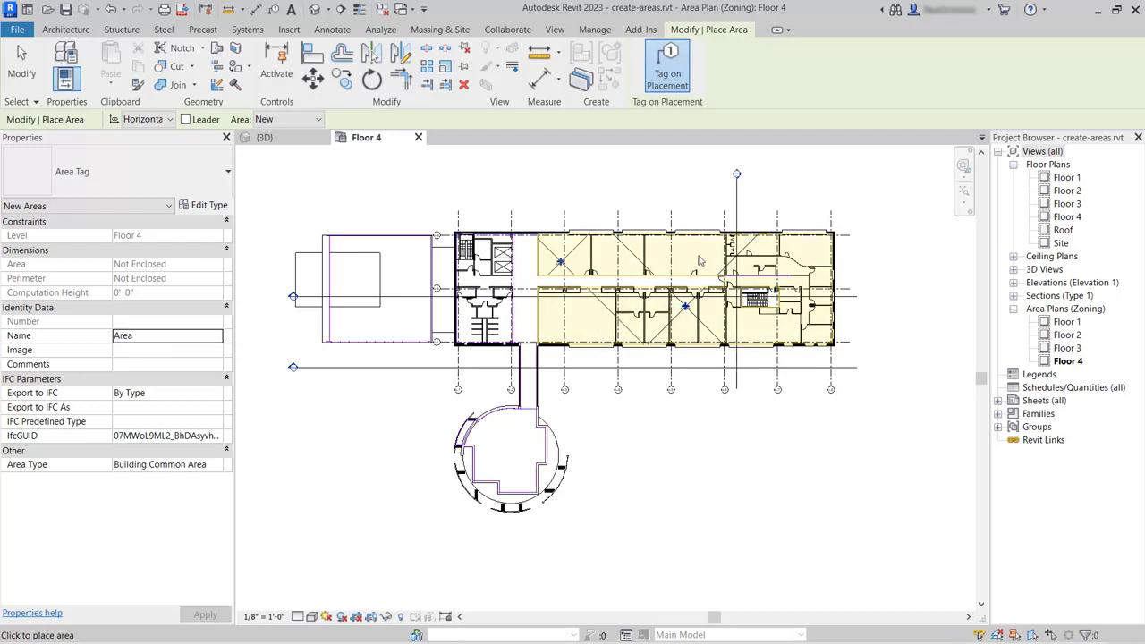
pyautogui.click(574, 309)
pyautogui.scroll(2, 576, 315)
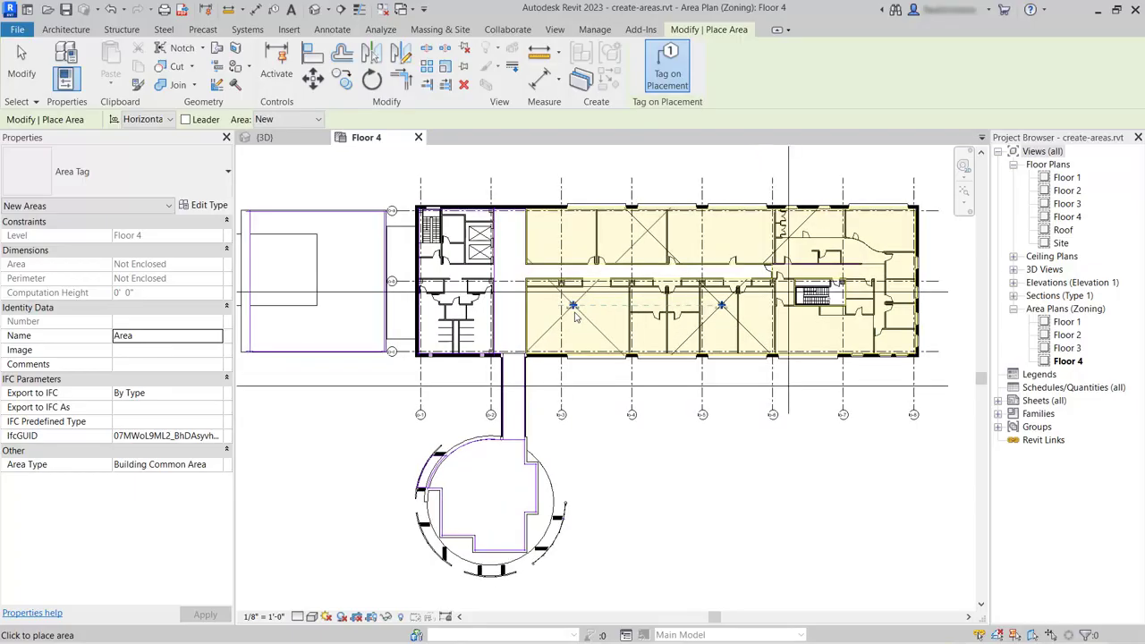
# - Place tagged areas in the corridor, the core between grids o-1 and o-2, the circular building and the stairwell between o-6 and o-7
pyautogui.click(516, 277)
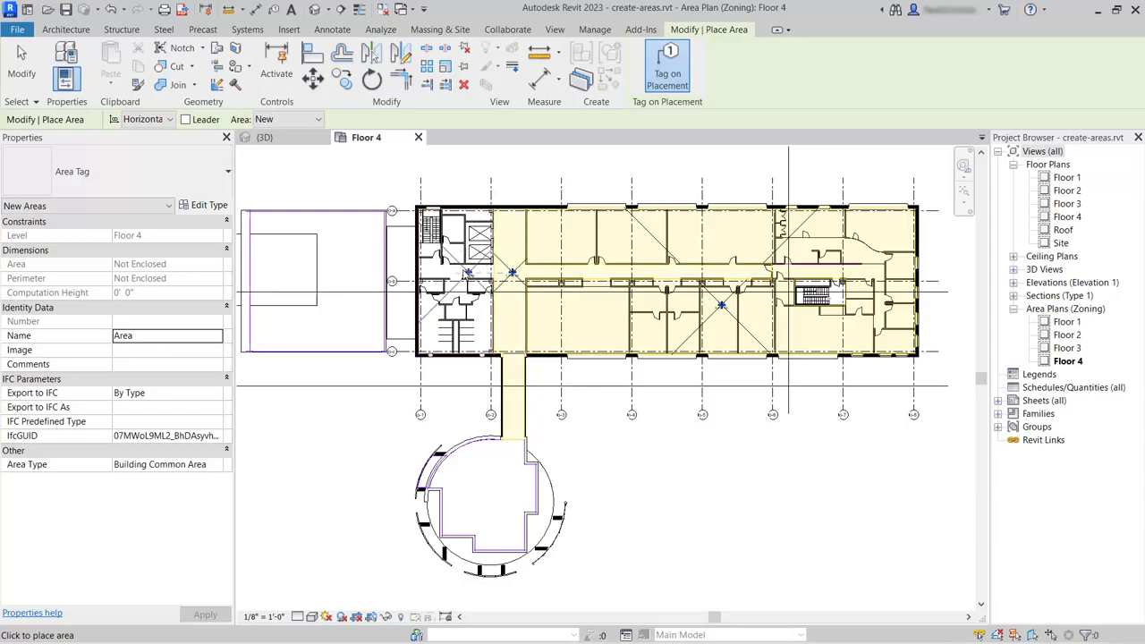
pyautogui.click(456, 272)
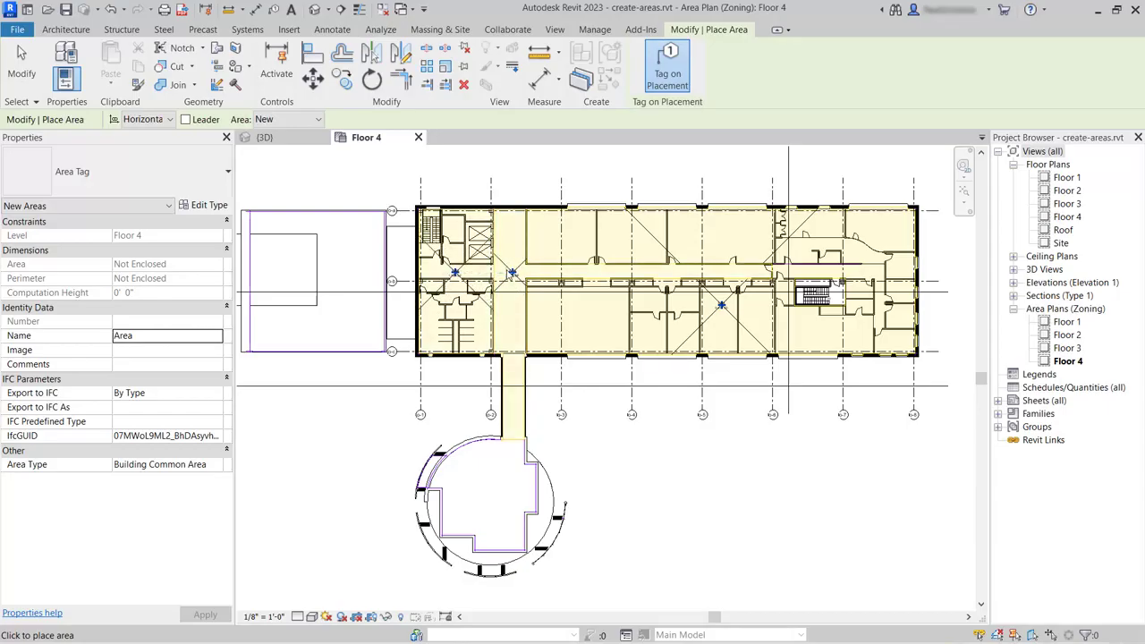
pyautogui.click(492, 499)
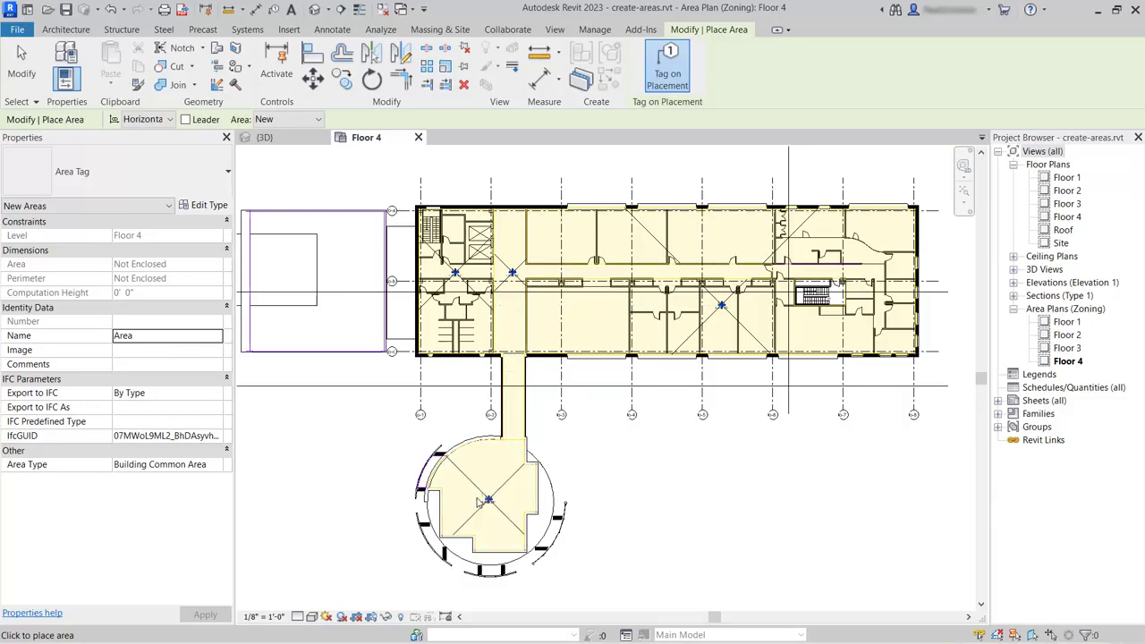
pyautogui.click(834, 295)
pyautogui.click(22, 74)
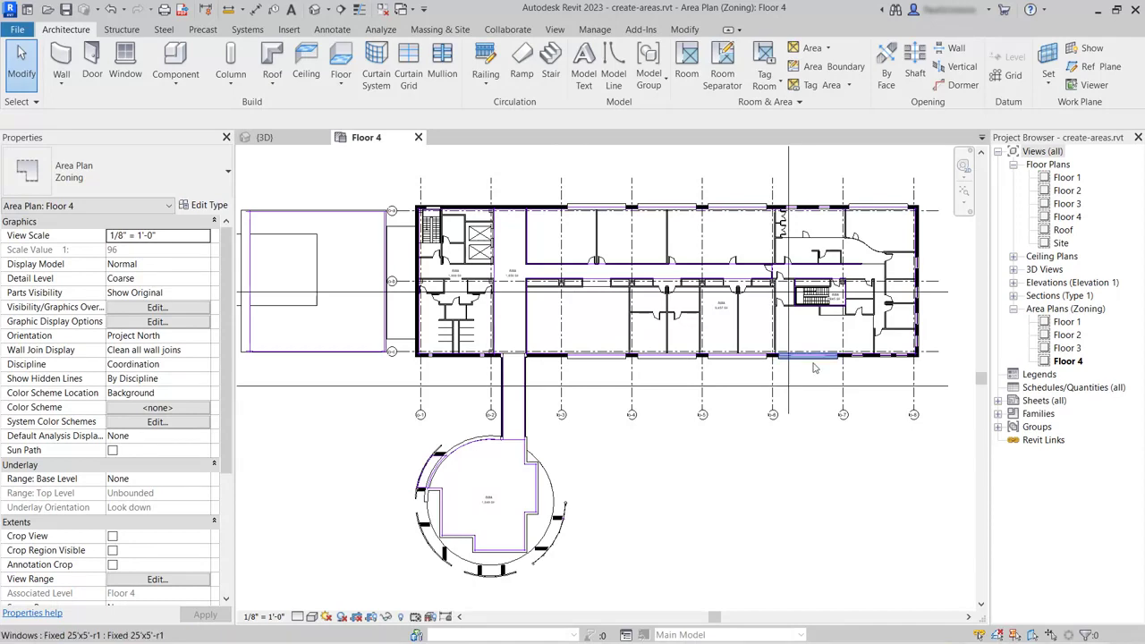
# - Rename the area between grids o-1 and o-2, containing the elevators and restrooms, to Core
pyautogui.scroll(1, 464, 277)
pyautogui.scroll(6, 465, 278)
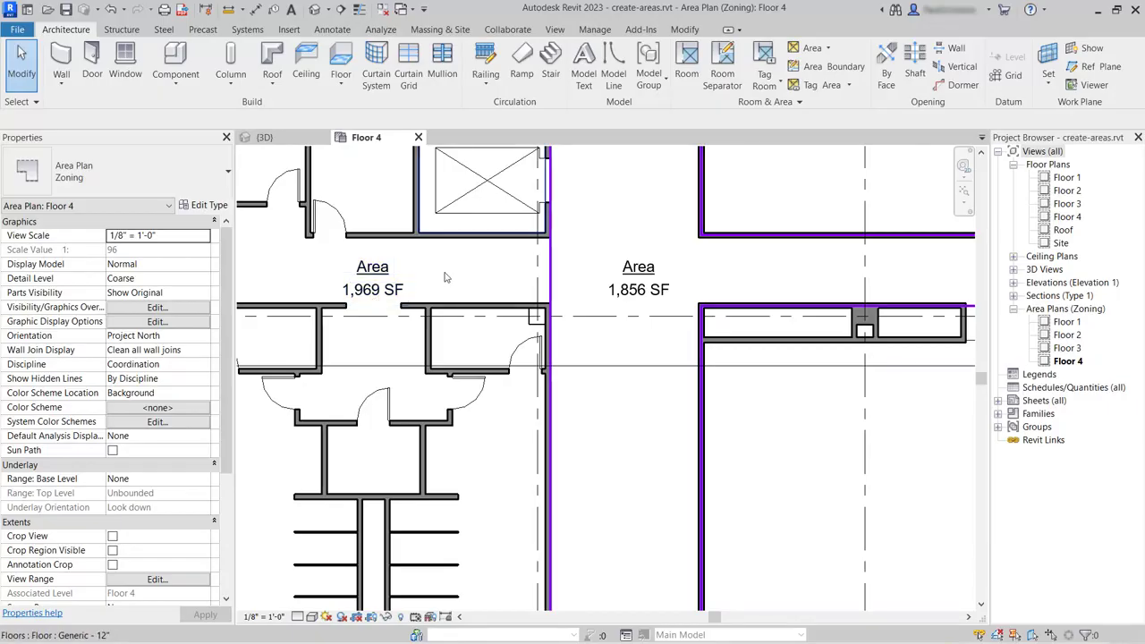
pyautogui.click(377, 256)
pyautogui.click(374, 266)
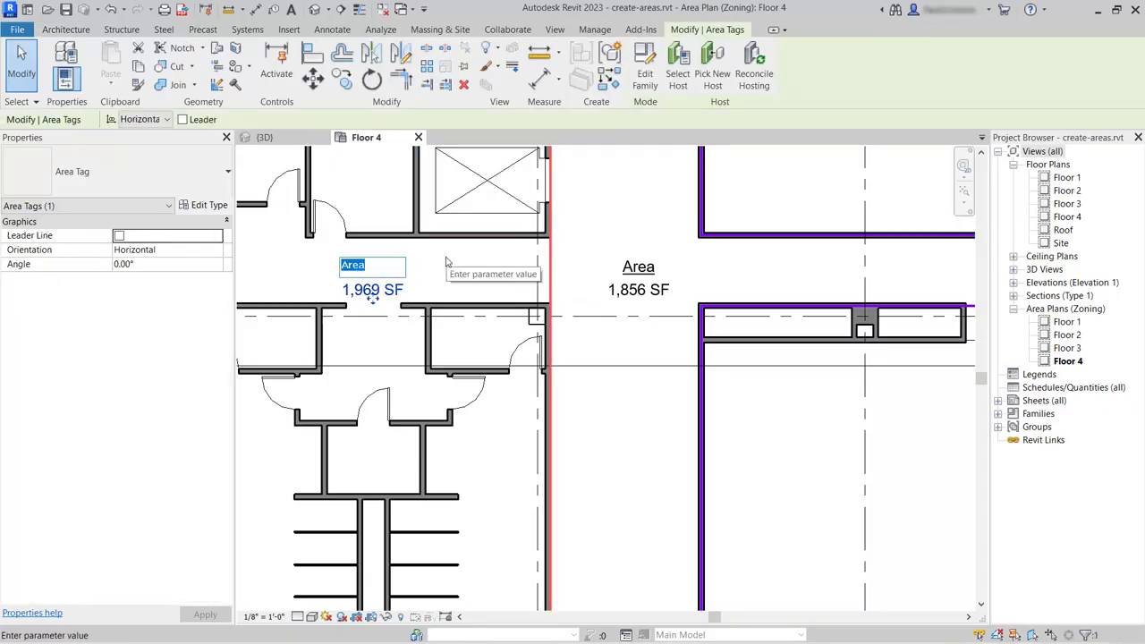
pyautogui.write('Co')
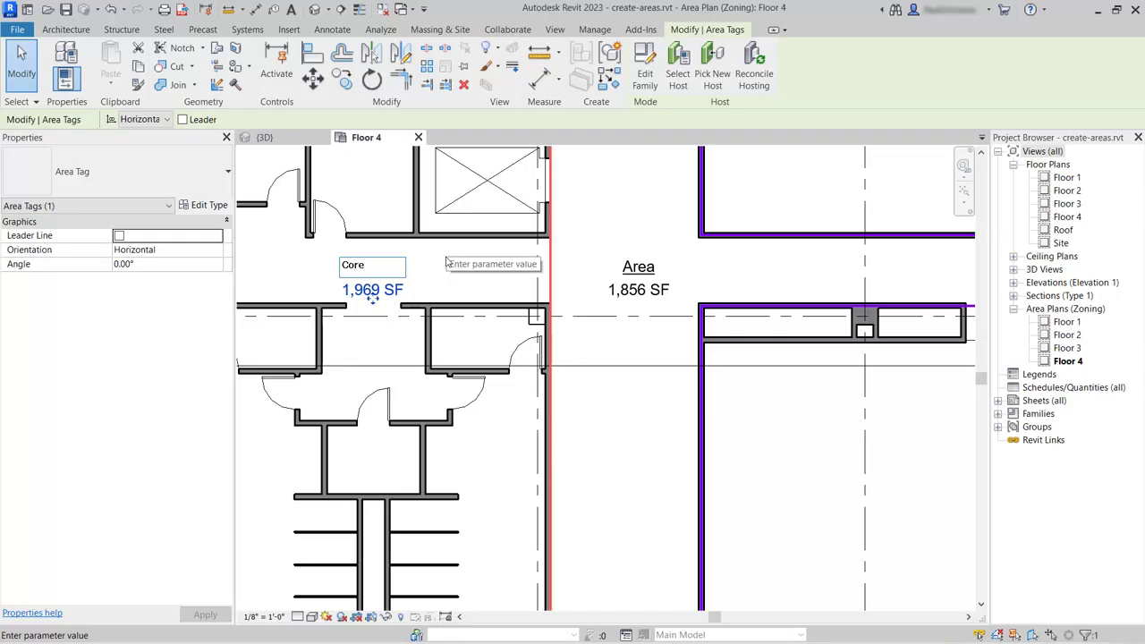
pyautogui.click(482, 263)
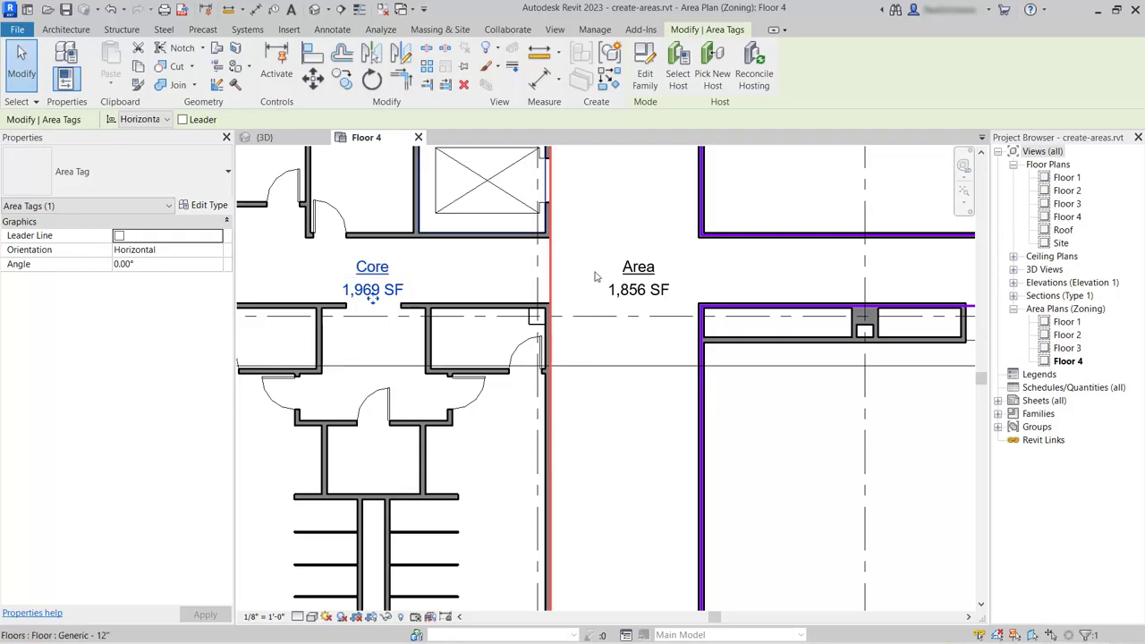
# - Rename the area of the corridor beside grid o-2 to Circulation
pyautogui.click(638, 270)
pyautogui.click(651, 266)
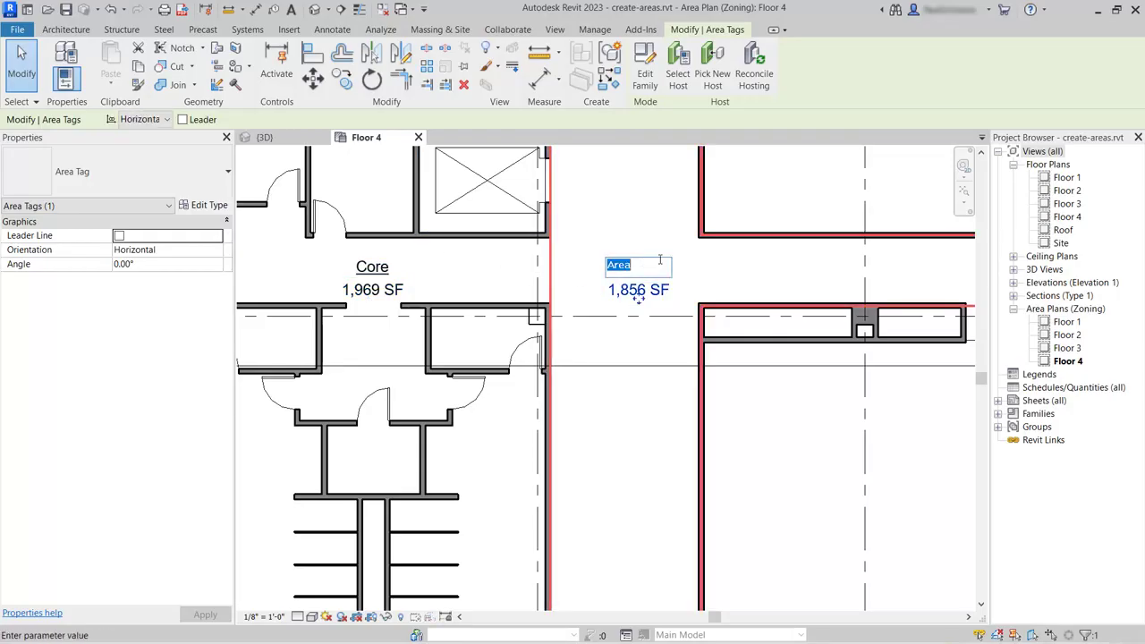
pyautogui.write('Circulation')
pyautogui.click(711, 284)
# - Rename the large area around the corridor, tagged between grids o-5 and o-6, to Office Space
pyautogui.scroll(-3, 715, 352)
pyautogui.moveTo(715, 353); pyautogui.dragTo(540, 349, button='middle')
pyautogui.click(772, 347)
pyautogui.click(776, 339)
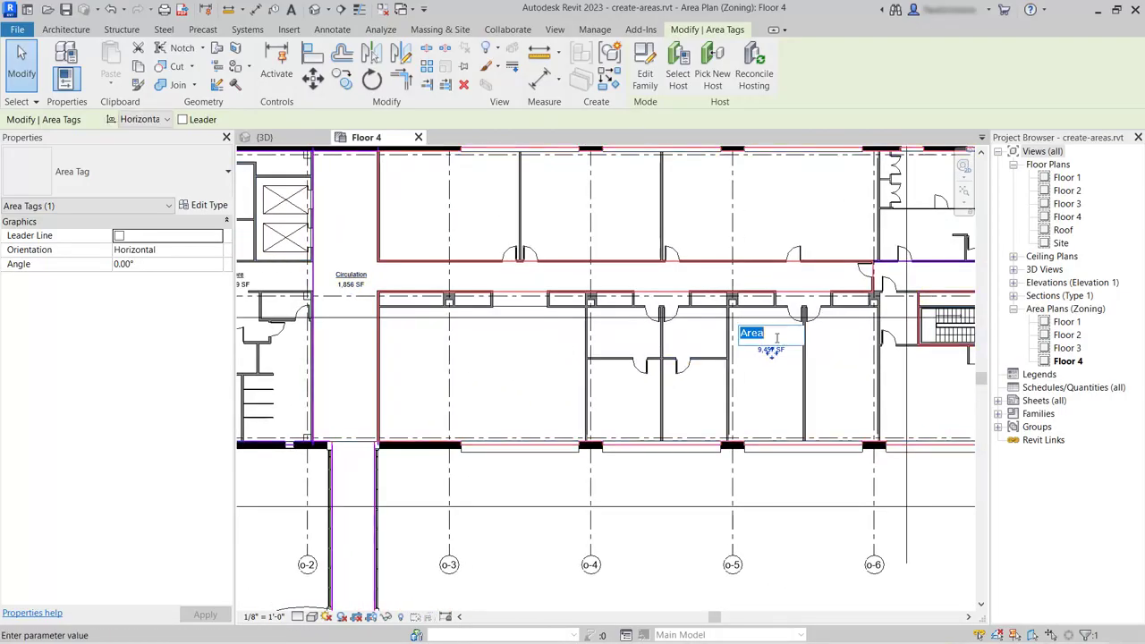
pyautogui.write('O')
pyautogui.press('Return')
# - Rename the stairwell area between grids o-6 and o-7 to Core
pyautogui.moveTo(813, 387); pyautogui.dragTo(765, 391, button='middle')
pyautogui.scroll(5, 870, 331)
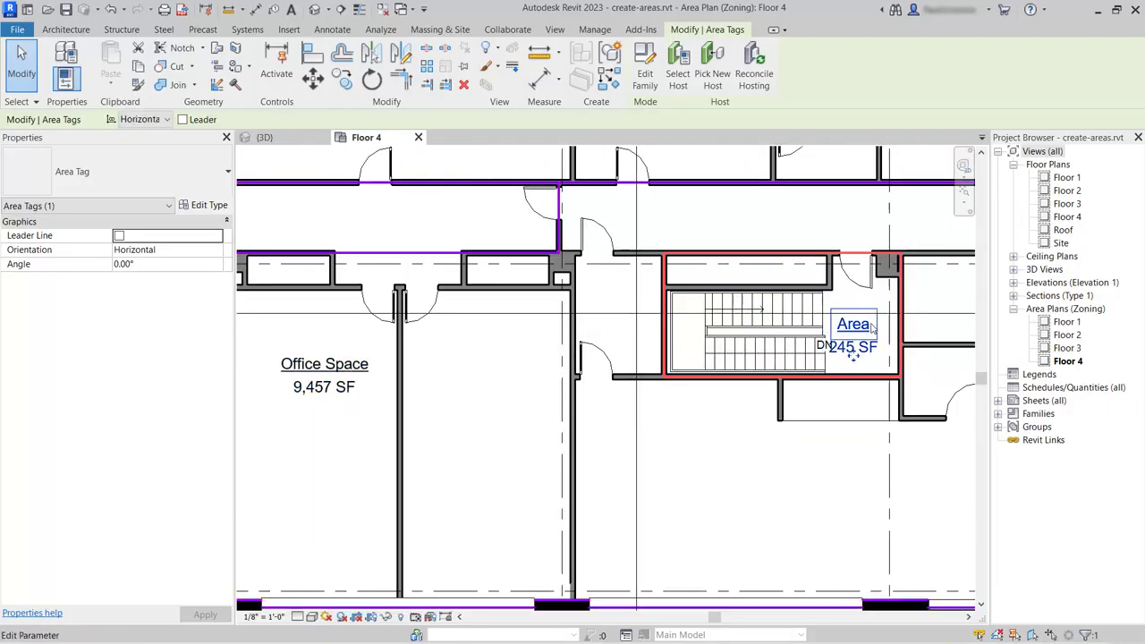
pyautogui.click(870, 325)
pyautogui.write('Co')
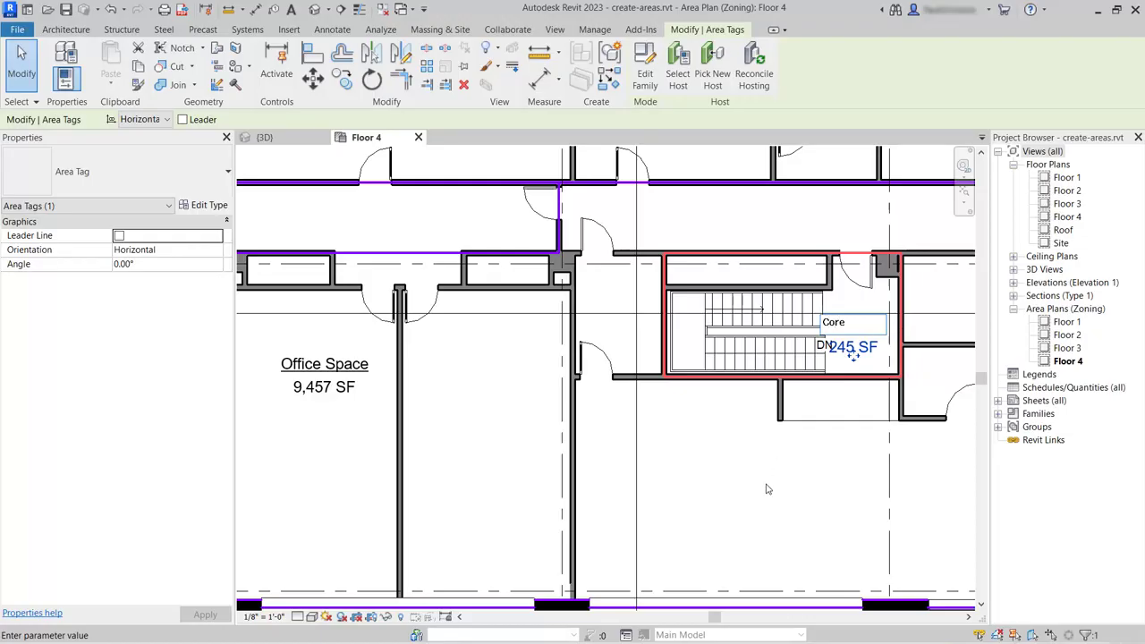
pyautogui.click(766, 490)
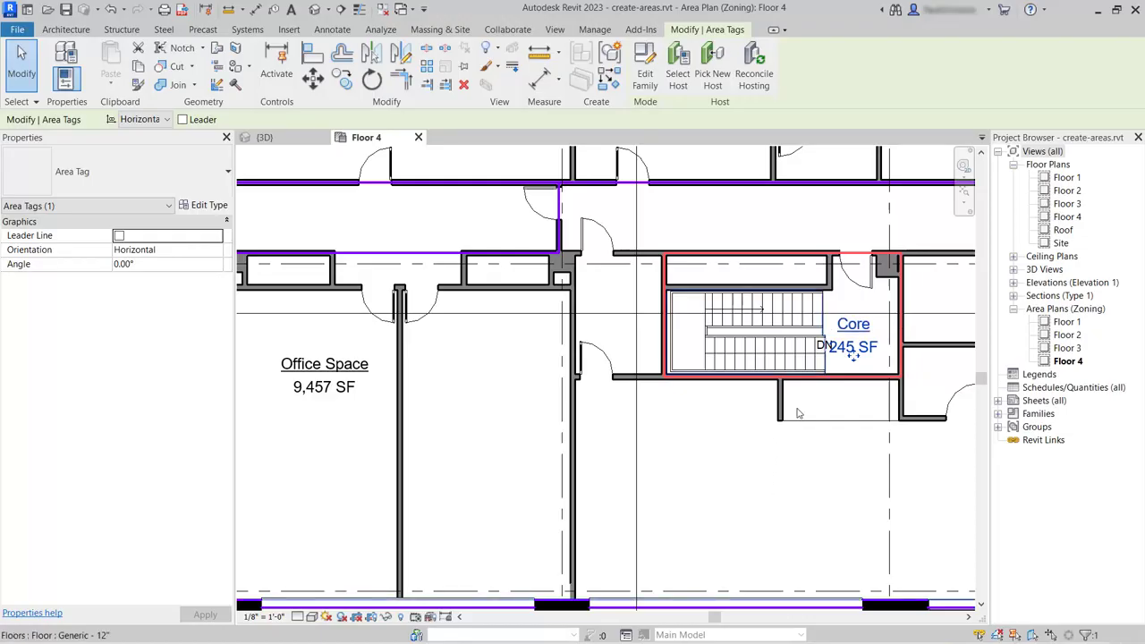
# - Rename the area inside the circular building to Office Space and clear the tag selection
pyautogui.scroll(-4, 854, 222)
pyautogui.scroll(-3, 854, 222)
pyautogui.scroll(-1, 557, 493)
pyautogui.moveTo(557, 493); pyautogui.dragTo(558, 483, button='middle')
pyautogui.scroll(3, 457, 471)
pyautogui.scroll(2, 457, 471)
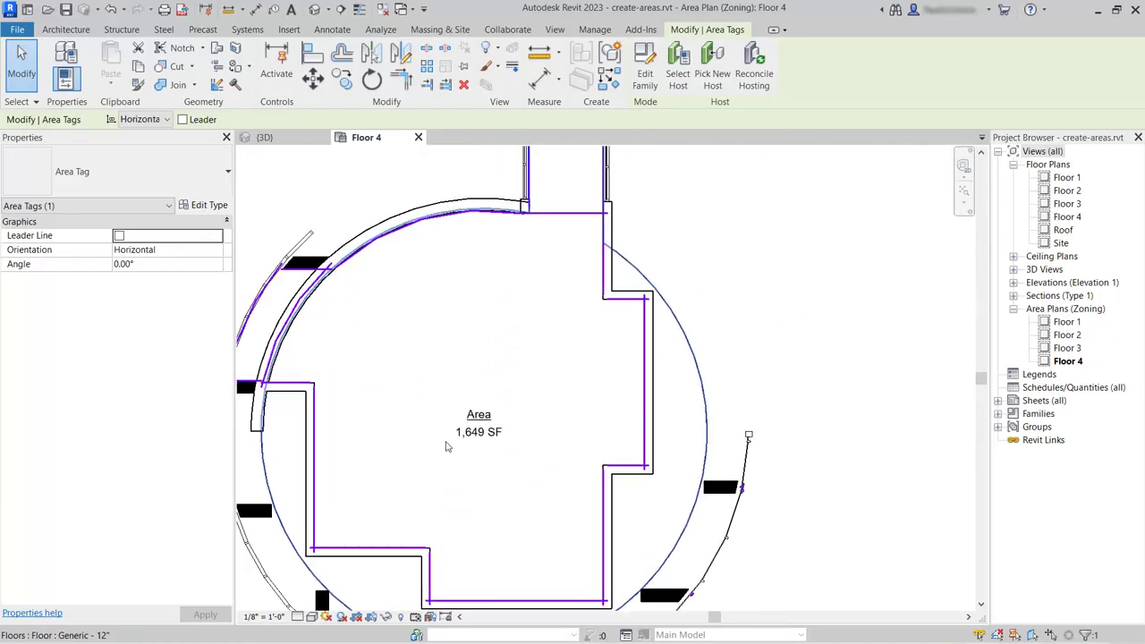
pyautogui.click(481, 419)
pyautogui.click(487, 416)
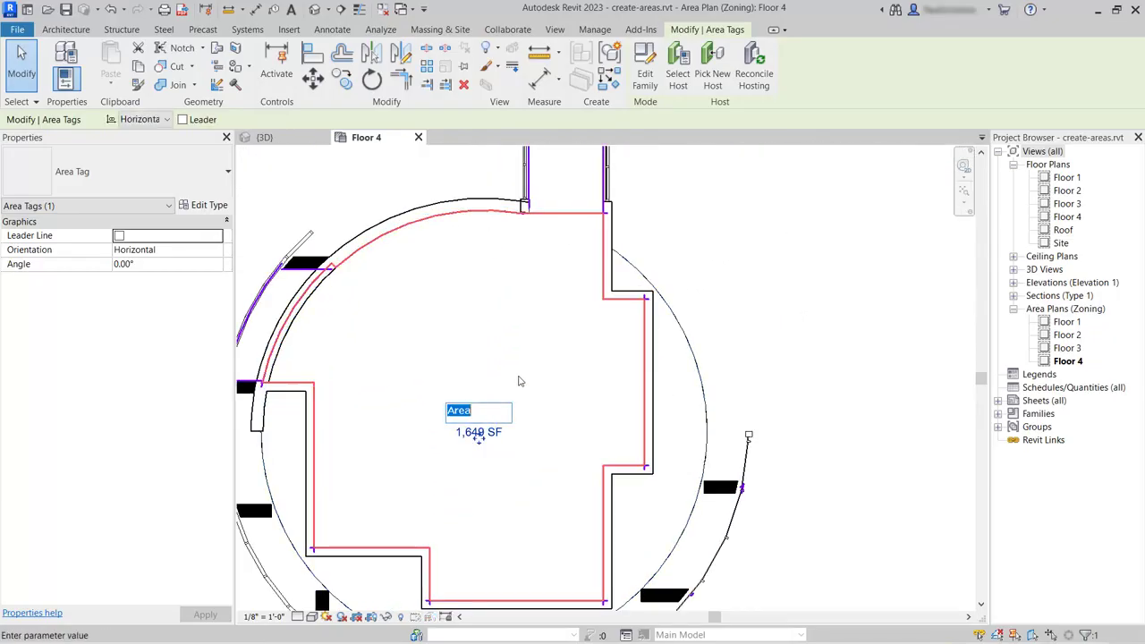
pyautogui.write('Office Space')
pyautogui.click(835, 319)
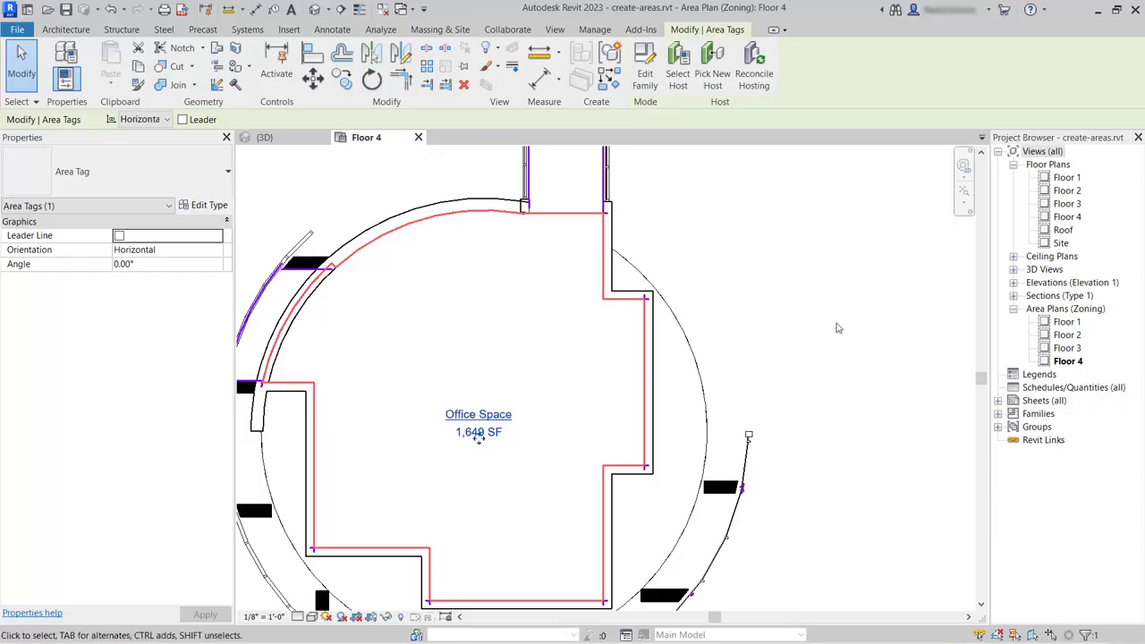
pyautogui.click(801, 423)
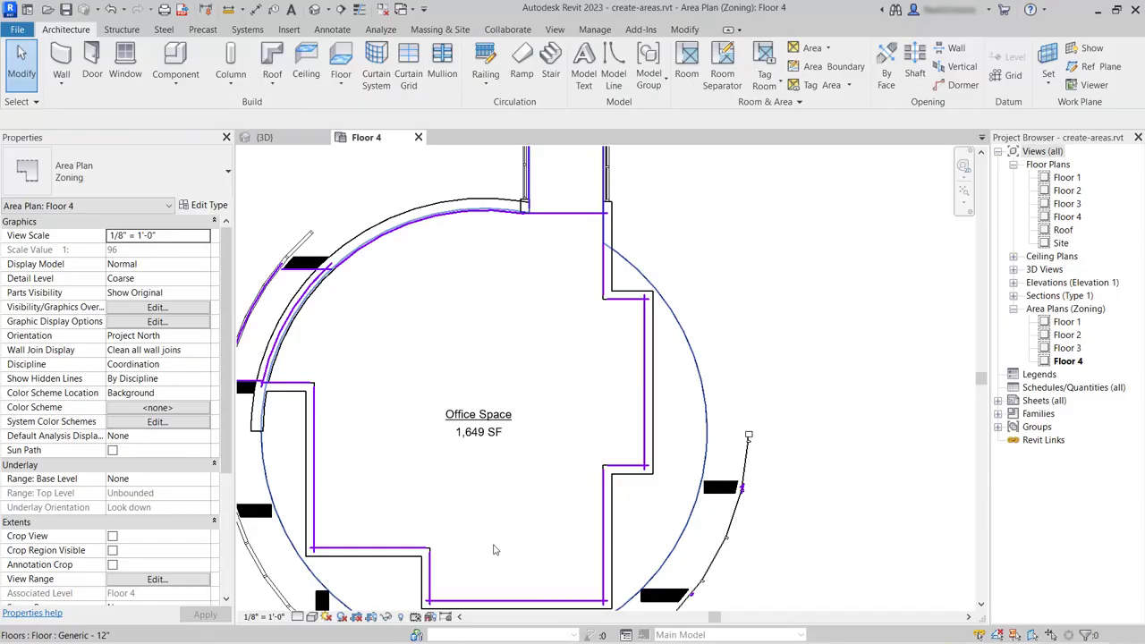
pyautogui.scroll(-5, 503, 514)
pyautogui.scroll(-2, 484, 575)
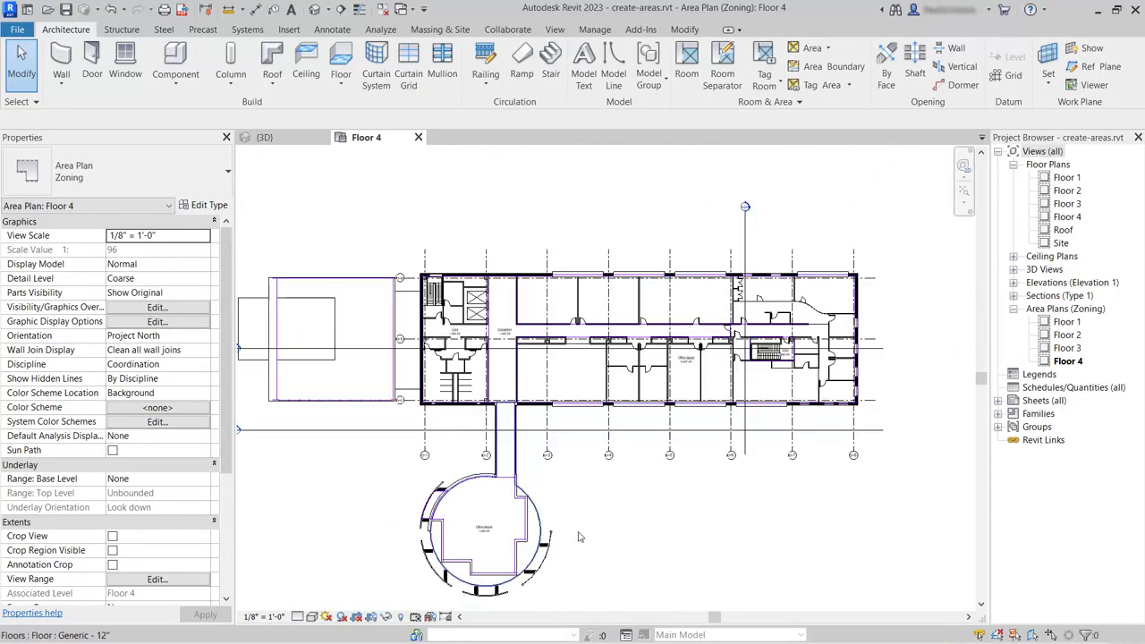
pyautogui.moveTo(637, 525); pyautogui.dragTo(703, 516, button='middle')
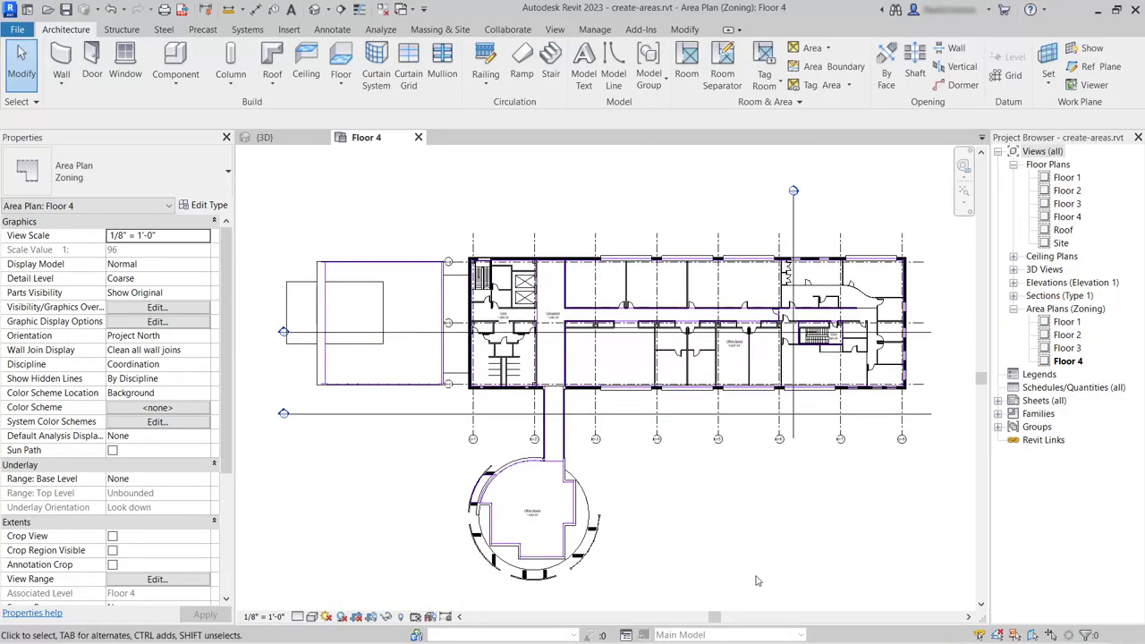